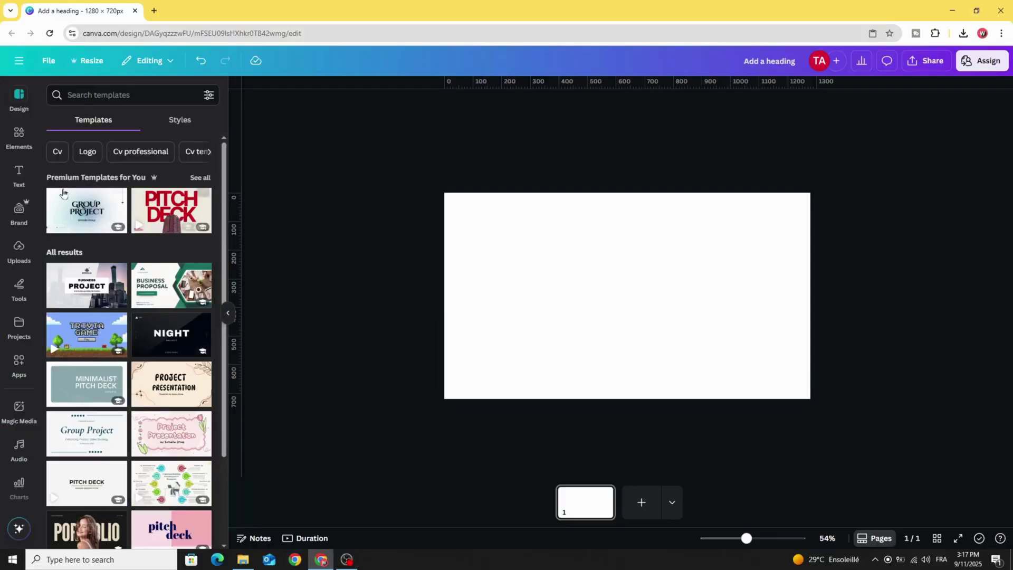
Add a 'FASHION' heading in the Rustic Printed Stamp font at size 118.
left_click(7, 182)
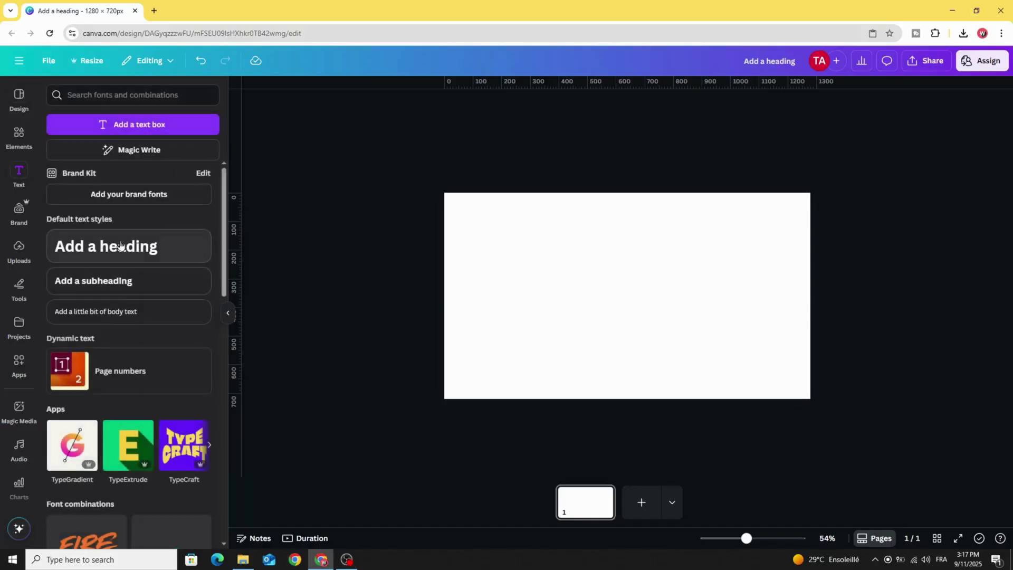
left_click(200, 261)
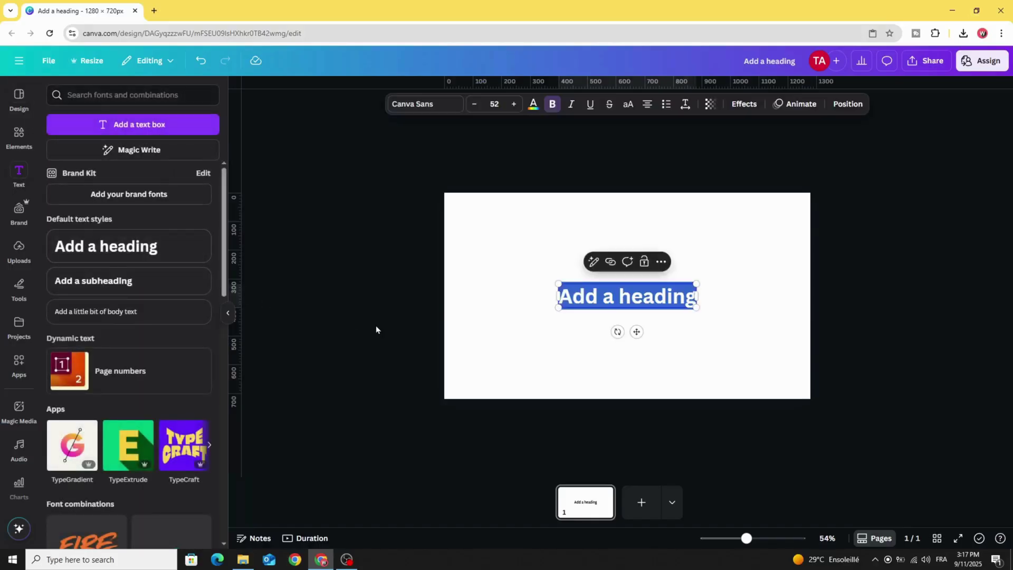
type("FASHION")
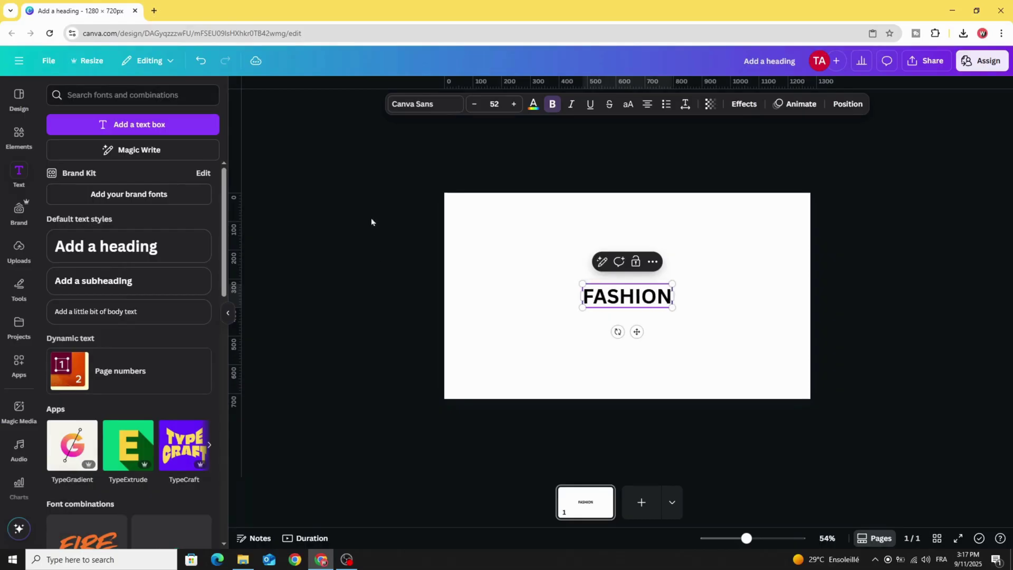
left_click(420, 104)
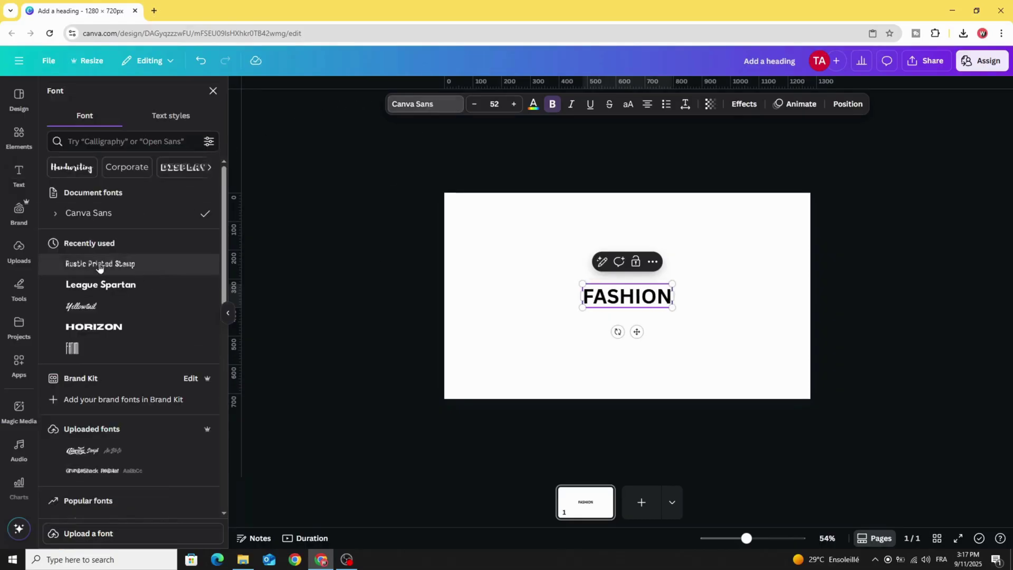
left_click(124, 269)
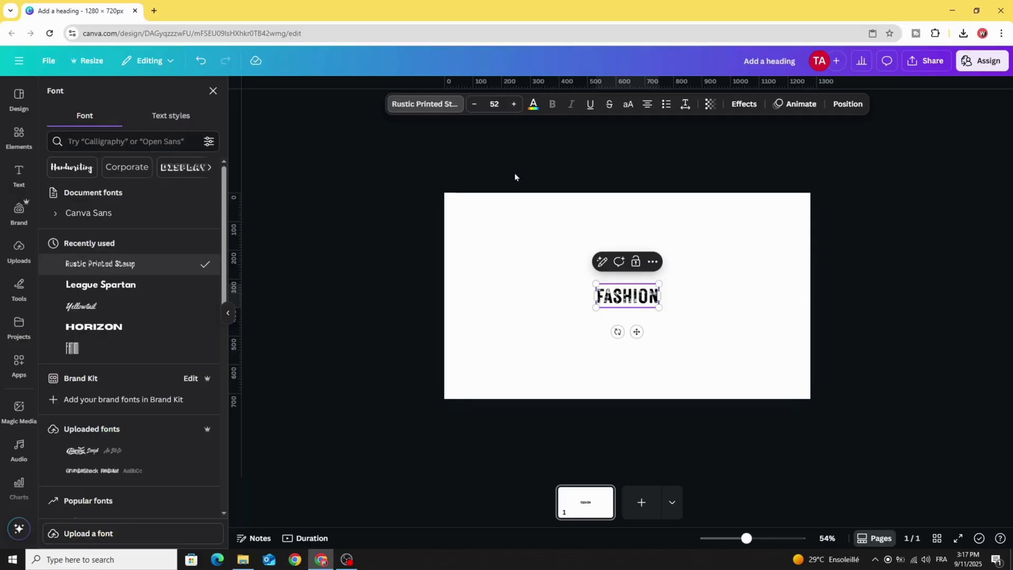
left_click_drag(522, 241, 516, 253)
Colour all the FASHION text pink #FF005C.
left_click(533, 104)
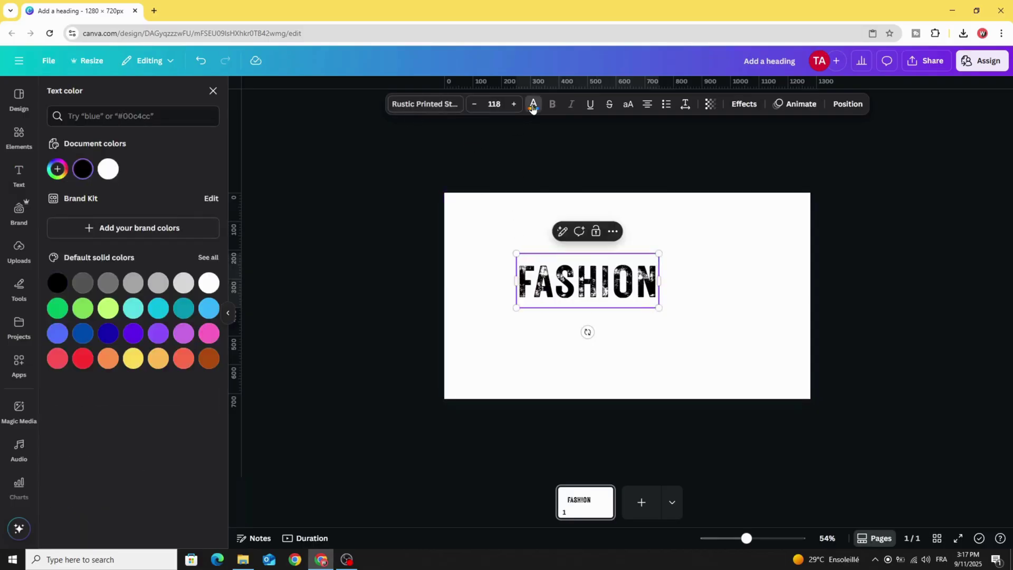
left_click(57, 170)
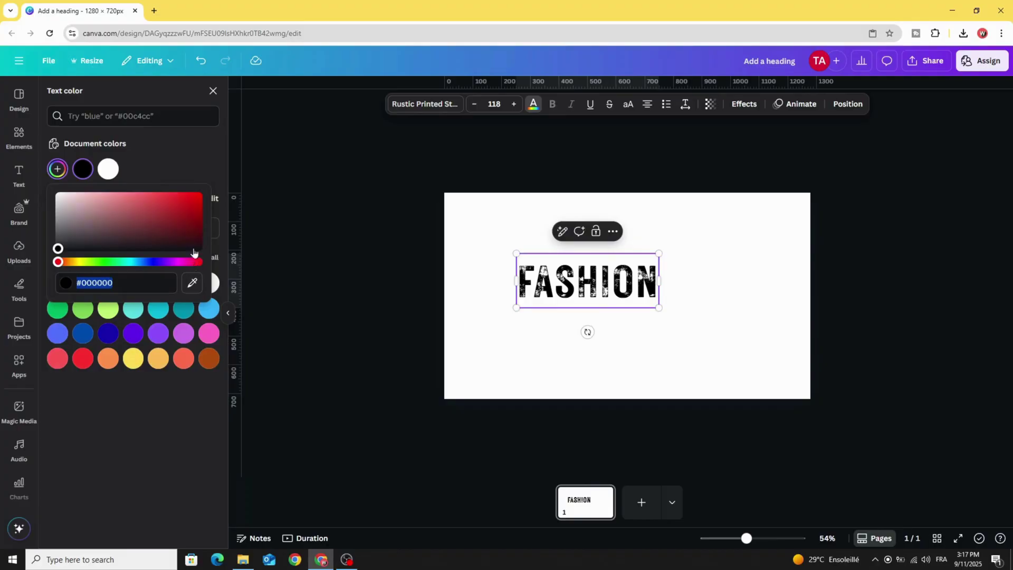
left_click(192, 262)
left_click_drag(194, 248, 223, 178)
left_click(124, 530)
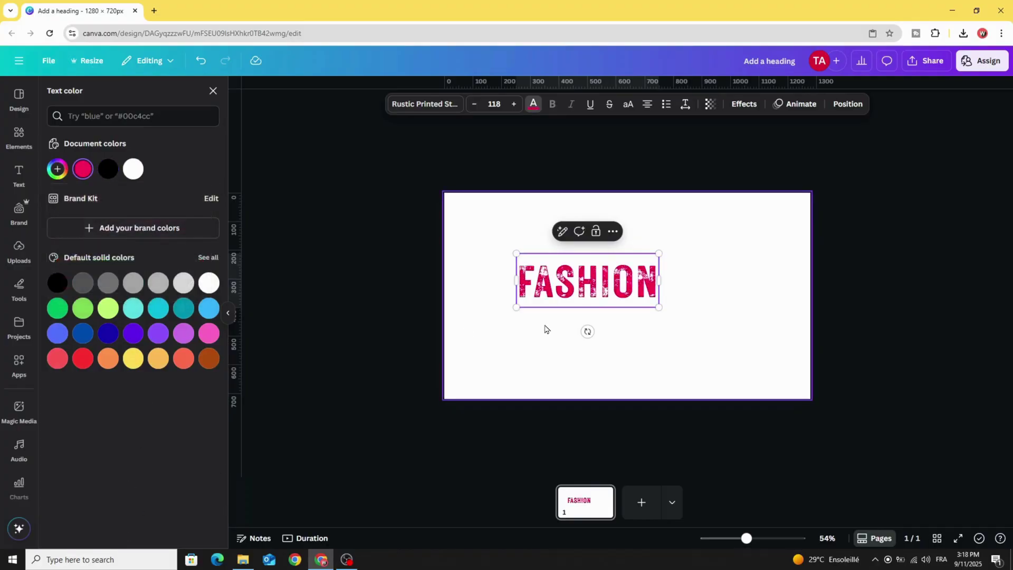
Tighten the letter spacing of the FASHION heading.
left_click(685, 105)
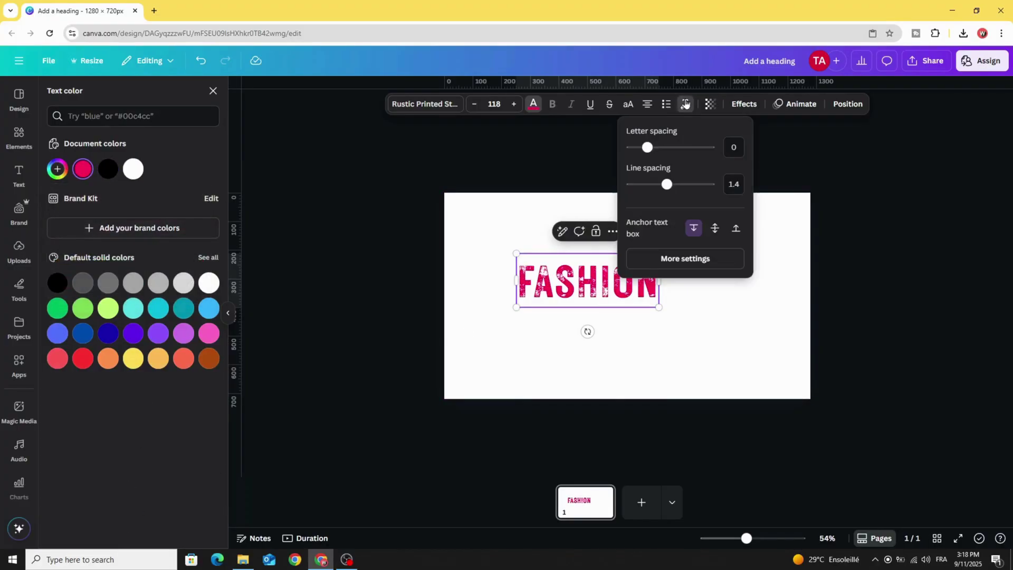
left_click_drag(644, 147, 640, 148)
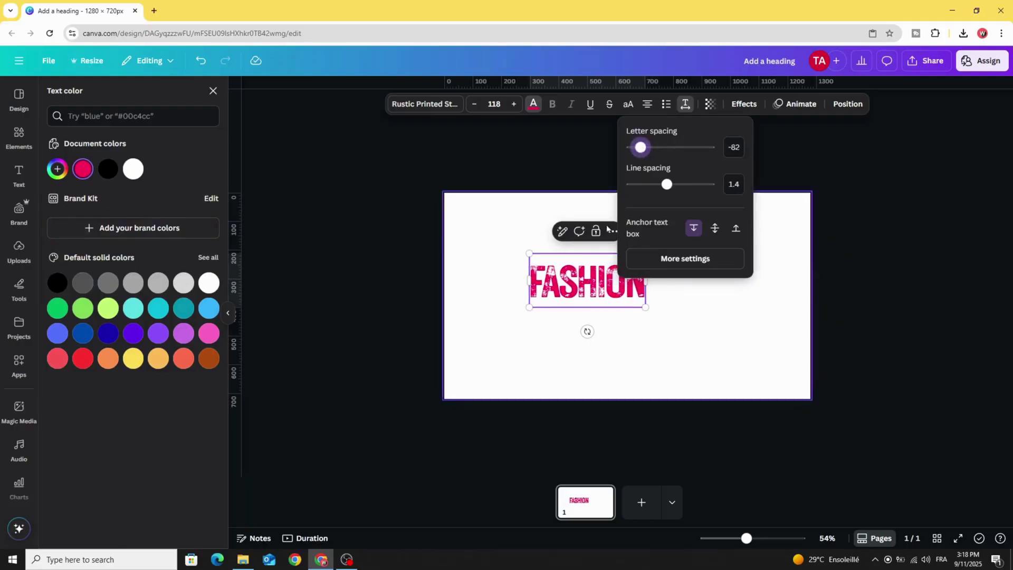
left_click(482, 262)
left_click(482, 262)
Duplicate FASHION below the original and make the copy grey.
left_click(593, 290)
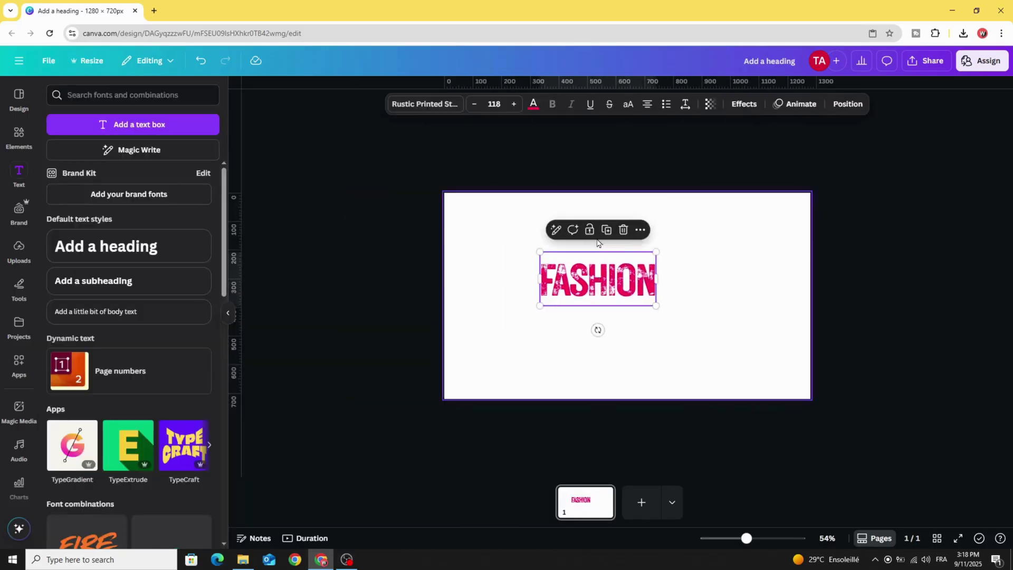
key("ctrl+d")
left_click_drag(596, 296, 595, 323)
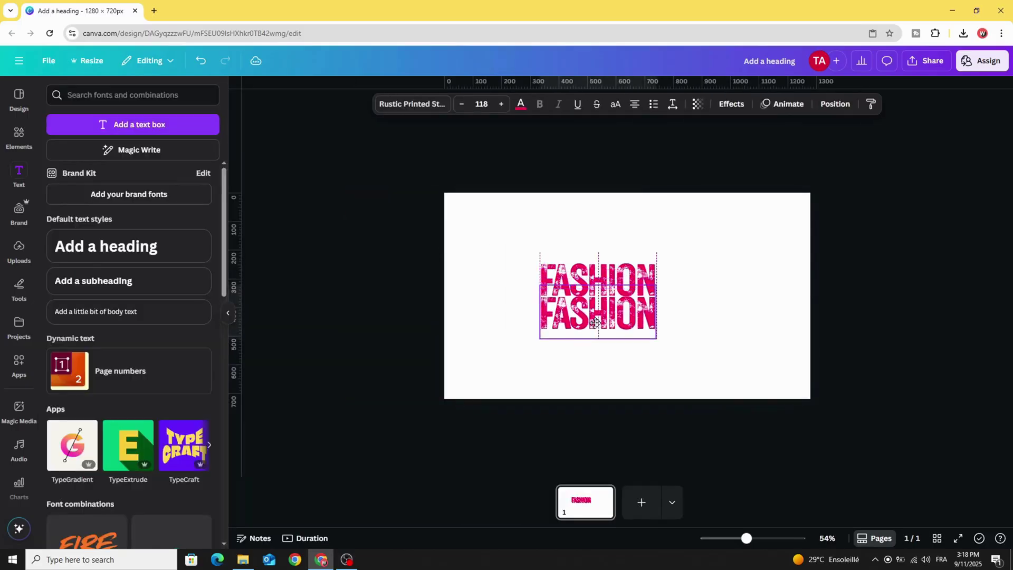
left_click(521, 104)
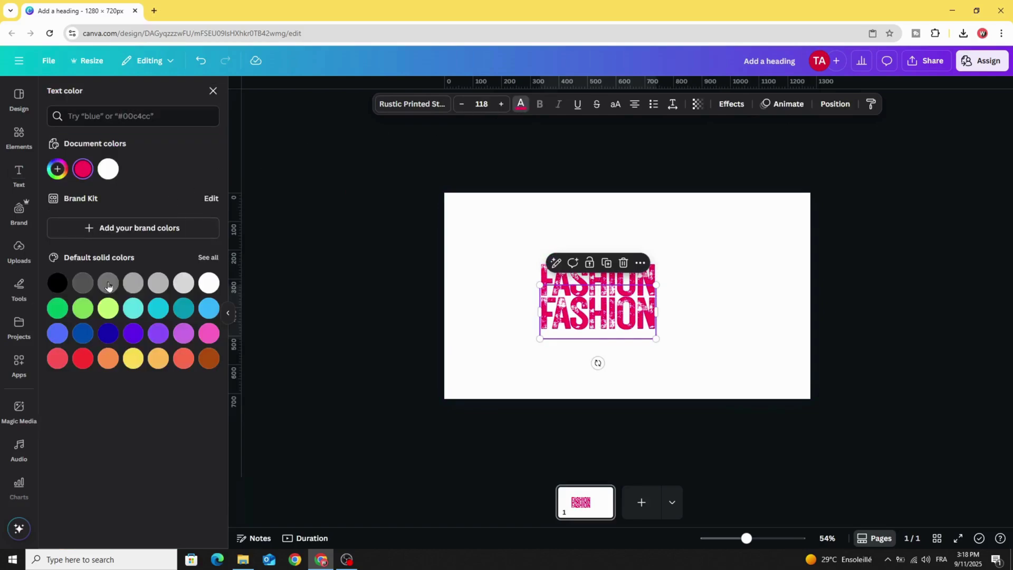
left_click(133, 283)
left_click(228, 313)
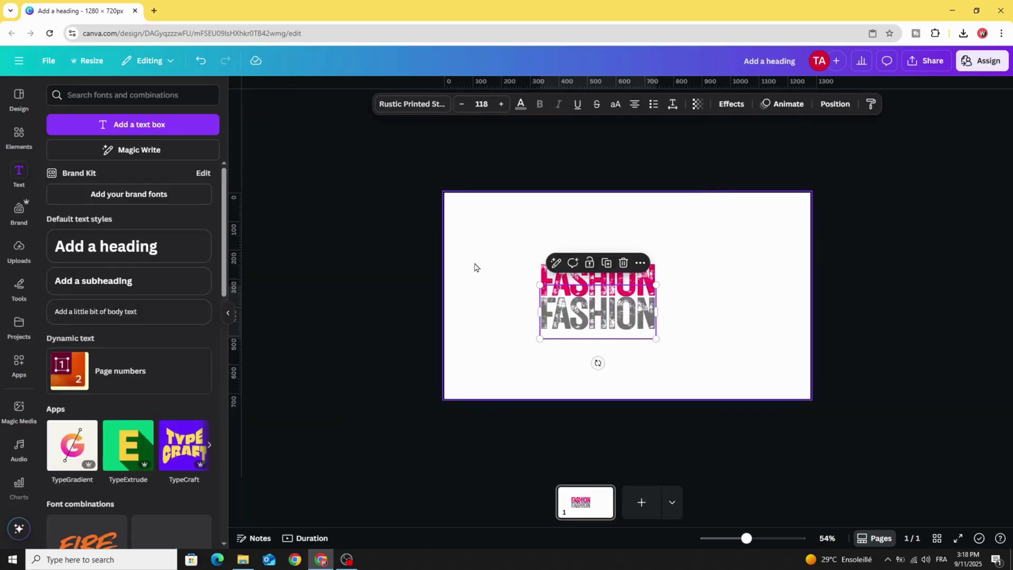
Enlarge both FASHION texts together to 189 and centre them on the page.
left_click_drag(501, 253, 737, 306)
left_click_drag(653, 362, 675, 392)
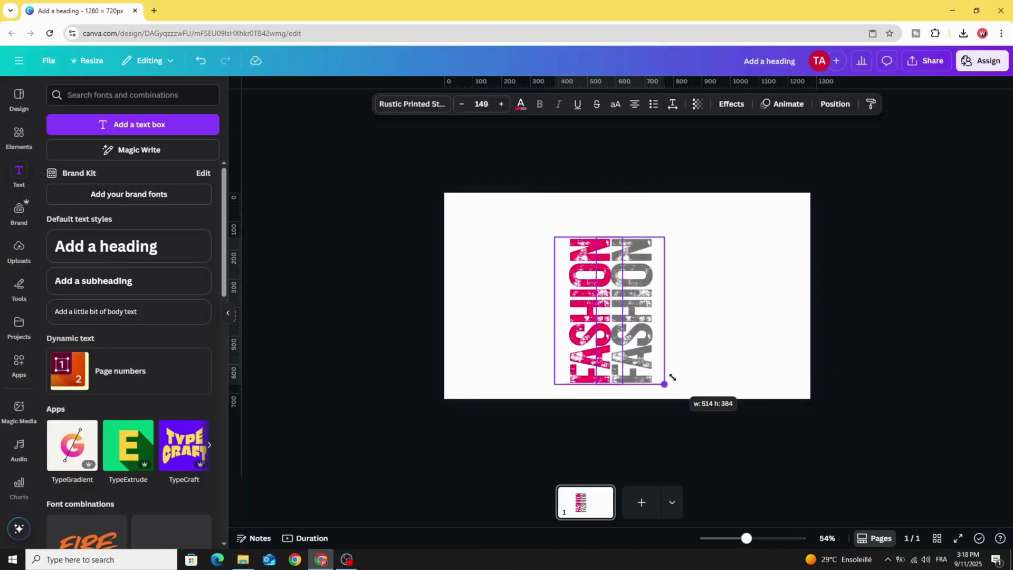
left_click_drag(664, 238, 727, 219)
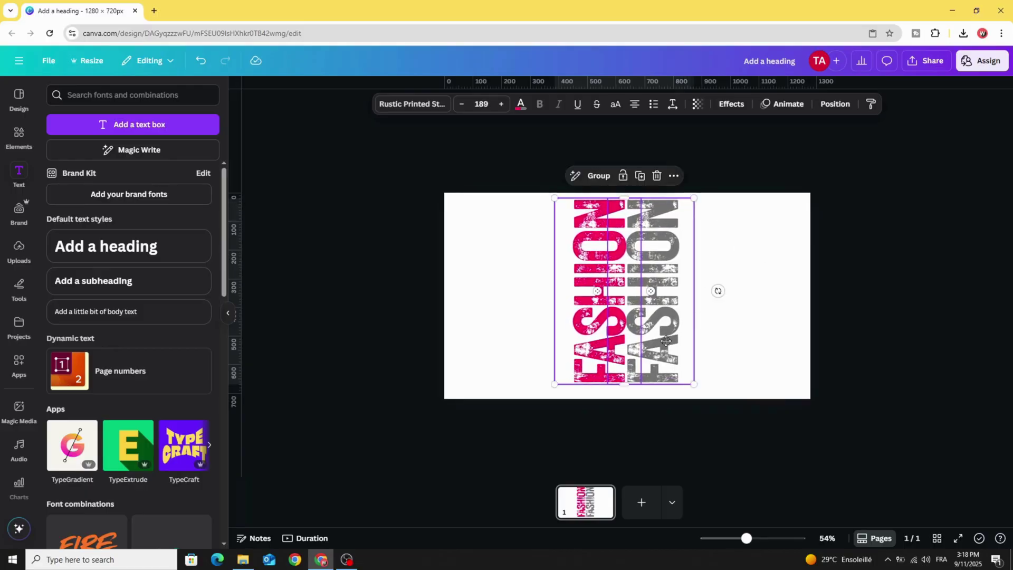
left_click_drag(668, 342, 669, 341)
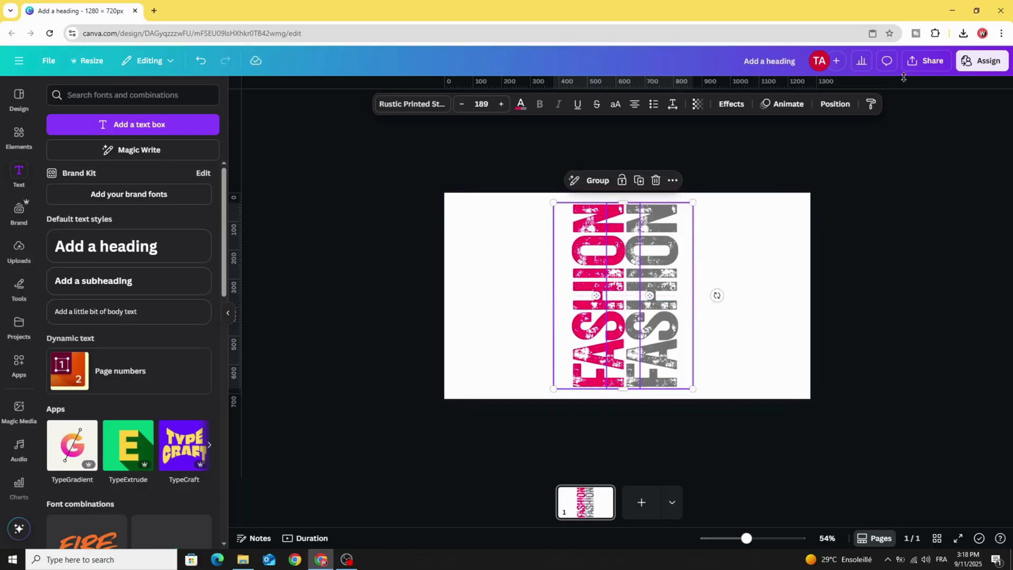
Download the design as a transparent PNG at 3,040 × 1,710 px.
left_click(927, 61)
left_click(821, 279)
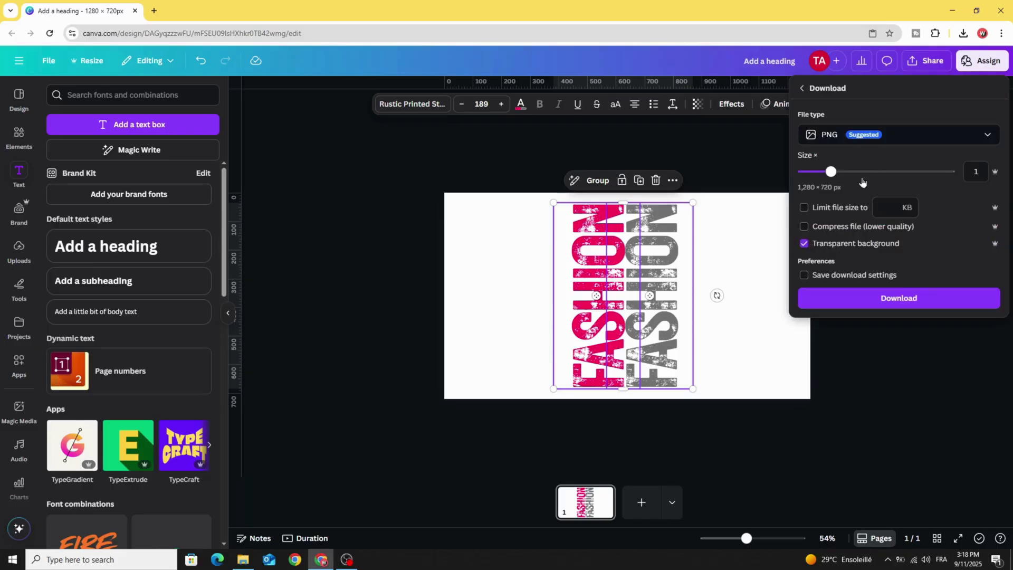
left_click_drag(831, 171, 908, 171)
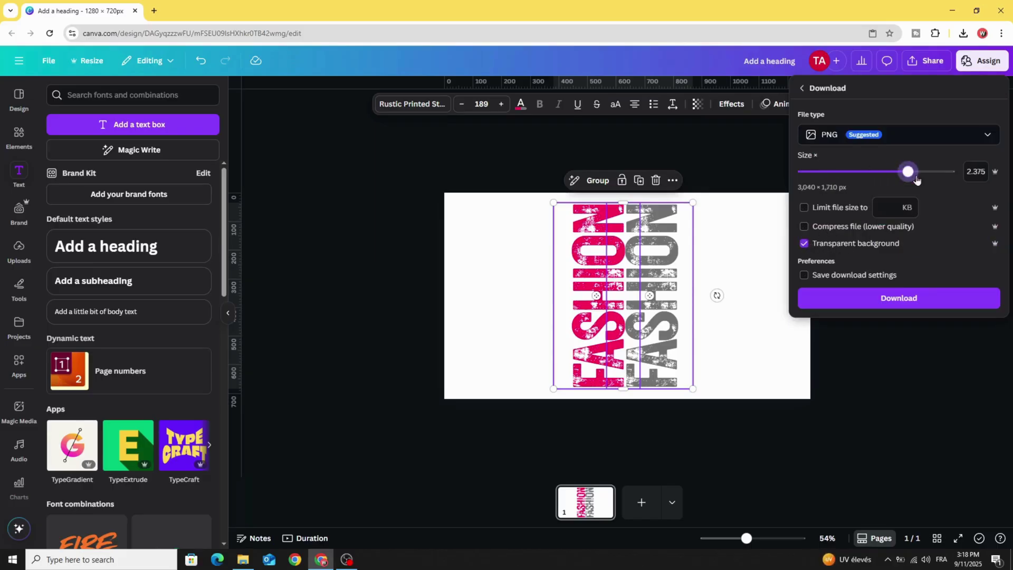
left_click(898, 299)
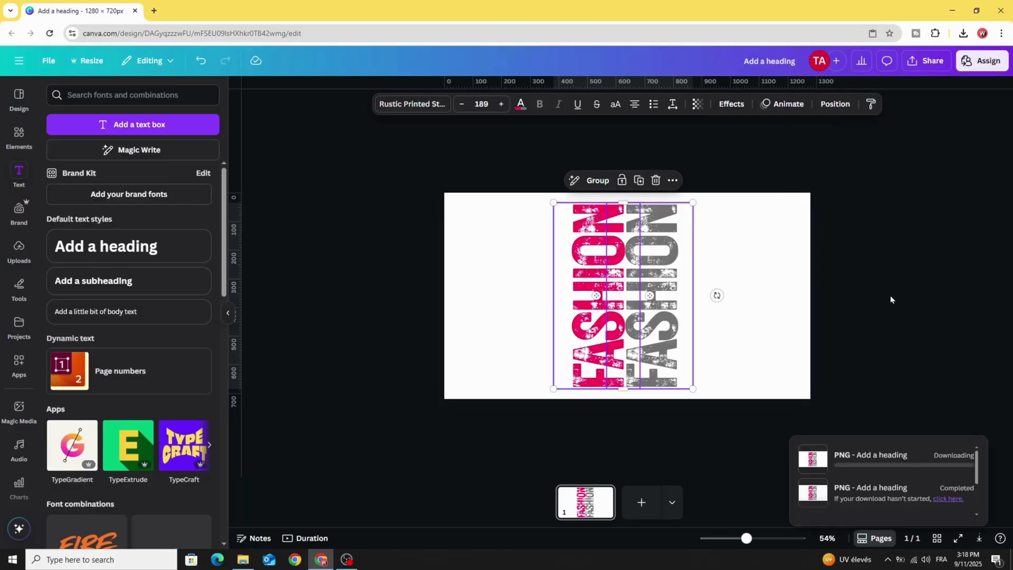
left_click(891, 300)
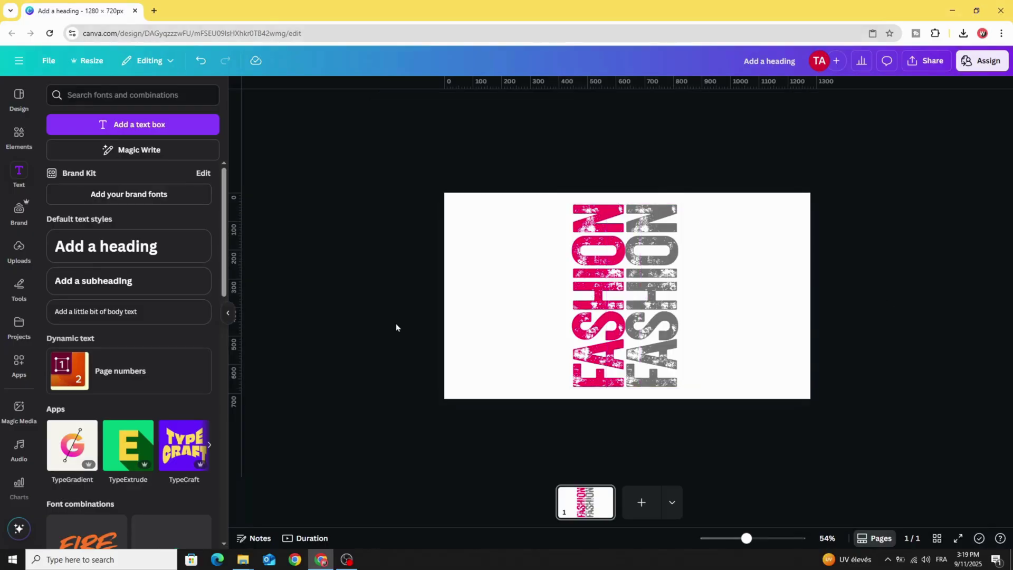
Find and open the Transform Image app from Apps.
left_click(14, 364)
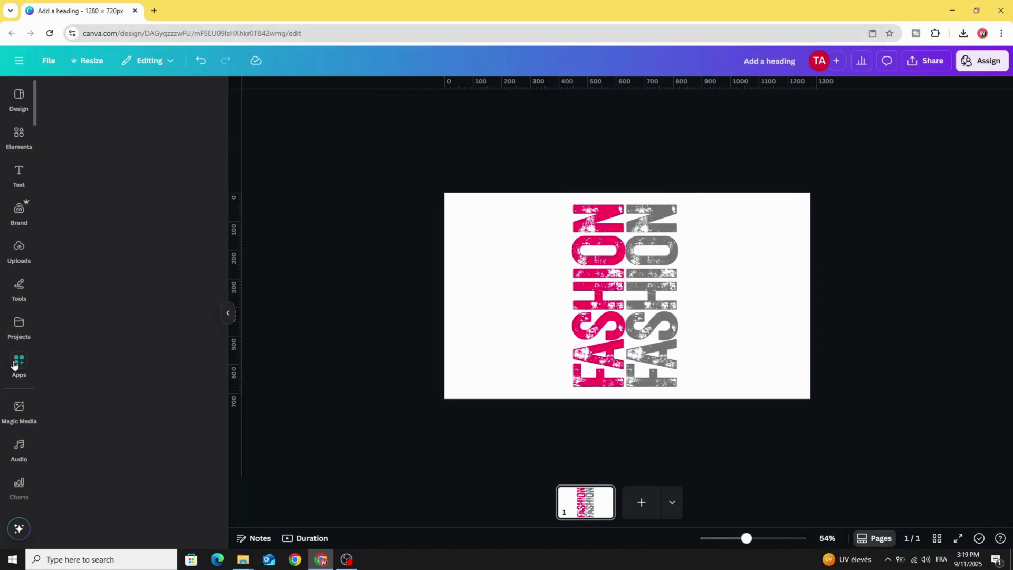
triple_click(100, 98)
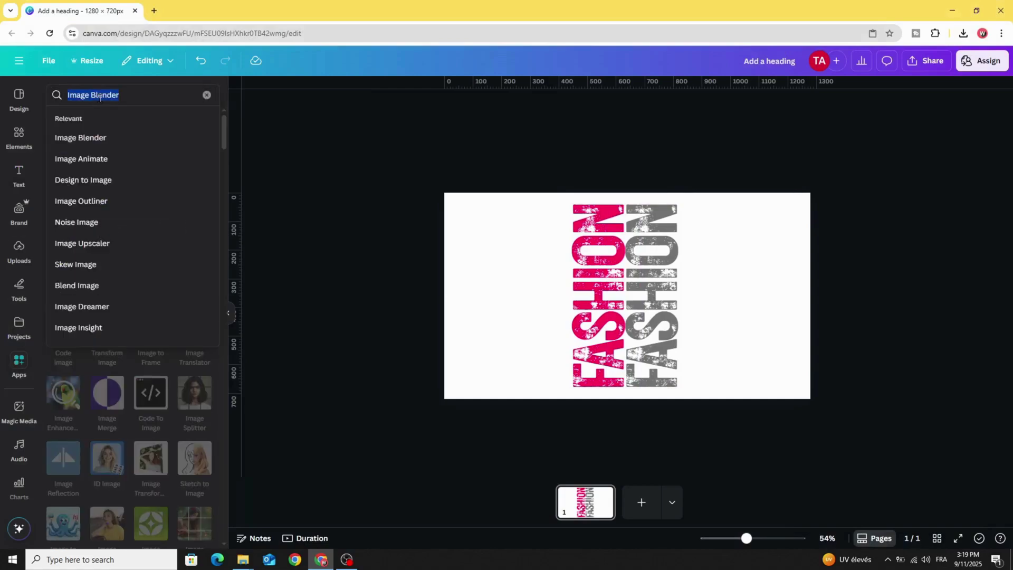
type("TRAND")
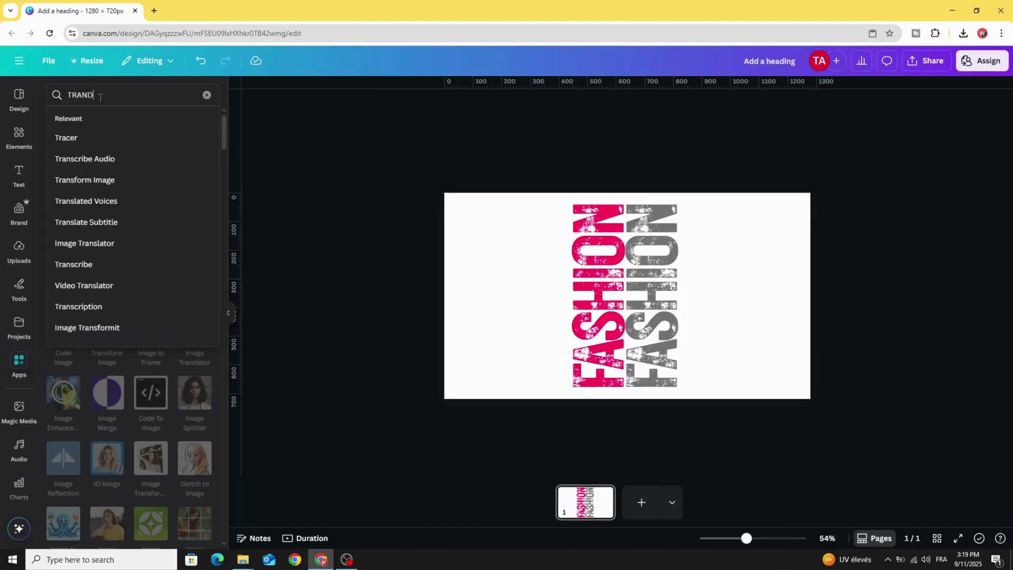
left_click(85, 180)
left_click(58, 142)
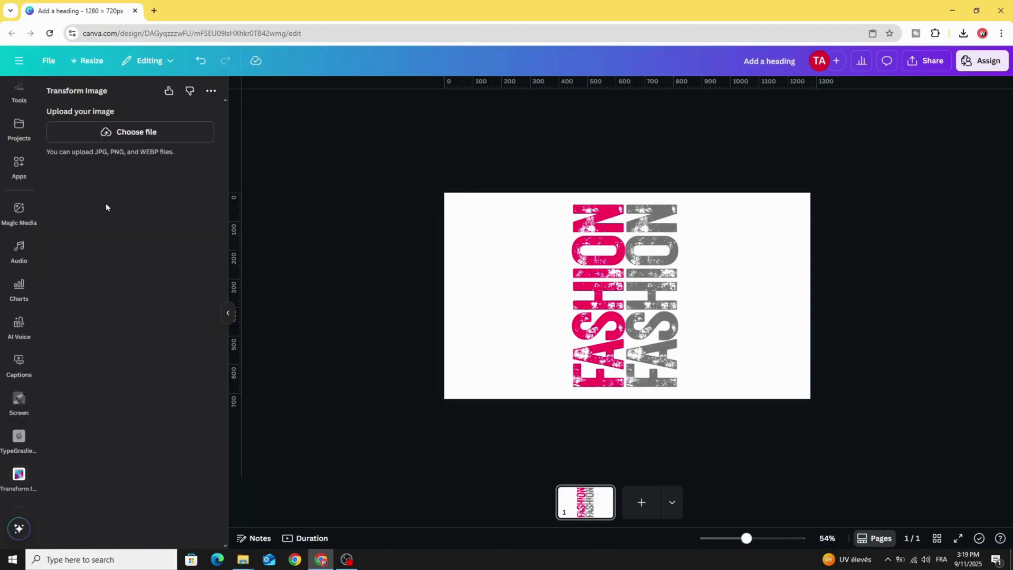
Load the saved FASHION heading image, tilt it into floor perspective and zoom to 1.28.
left_click(121, 132)
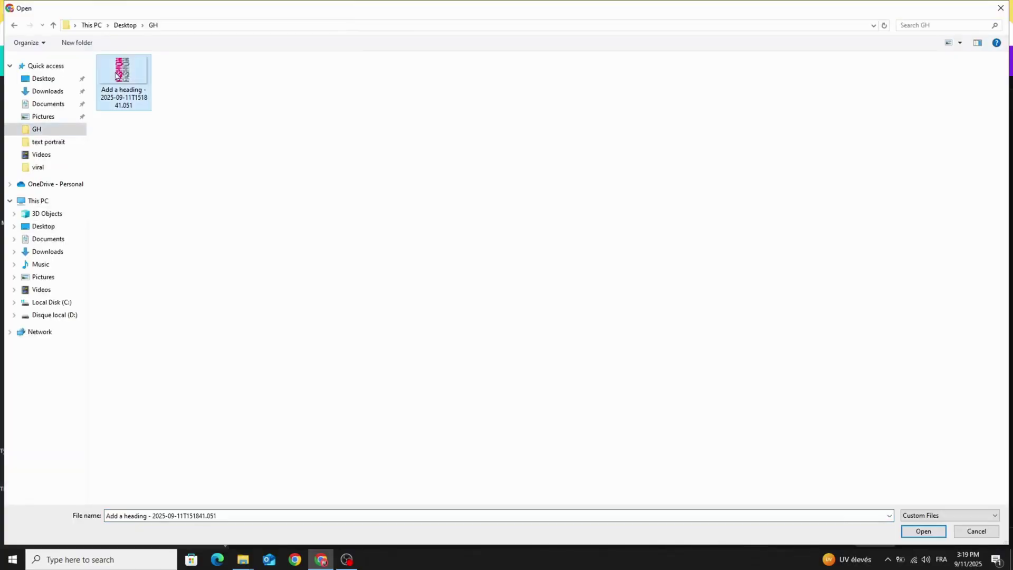
double_click(116, 76)
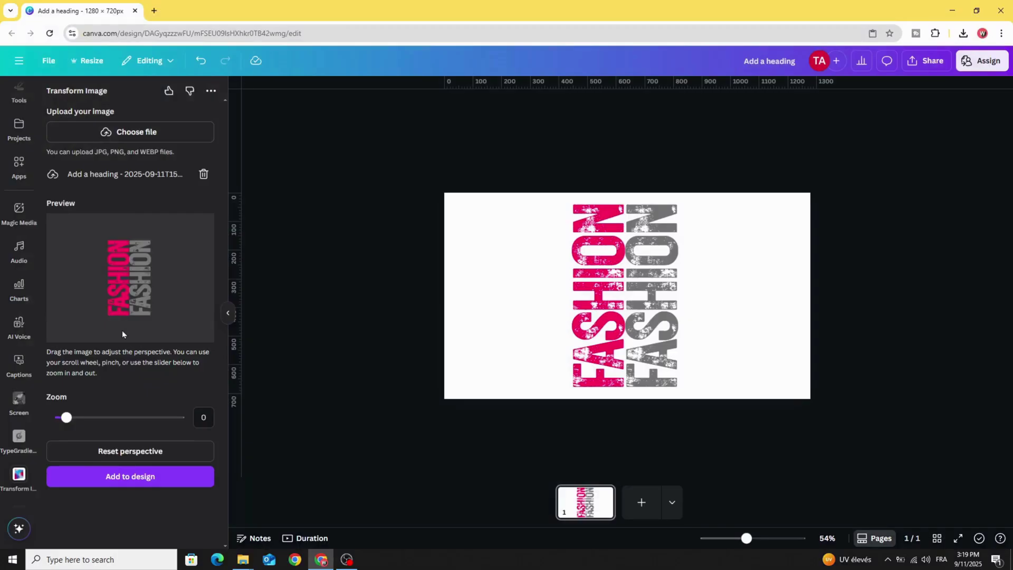
left_click_drag(122, 330, 122, 306)
left_click_drag(67, 418, 81, 416)
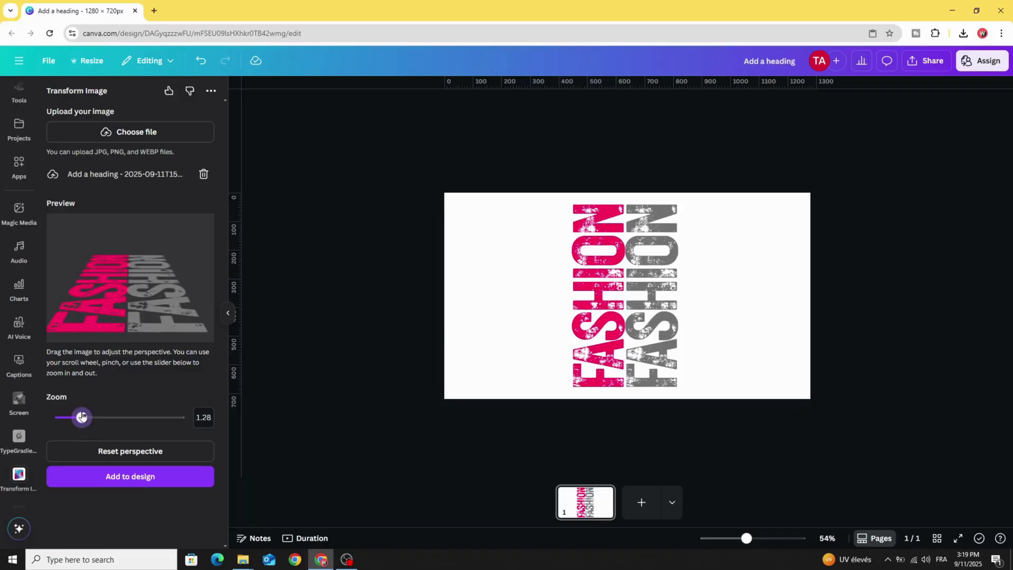
Add the perspective FASHION image to the design and delete the two upright FASHION texts.
left_click(141, 477)
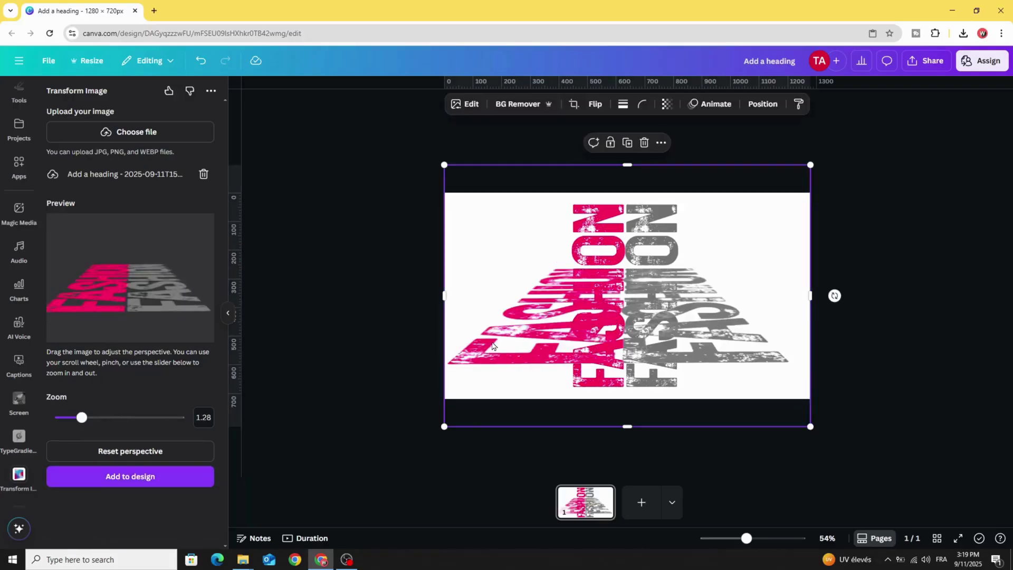
left_click_drag(506, 316, 759, 316)
left_click_drag(511, 221, 686, 317)
left_click_drag(622, 296, 515, 304)
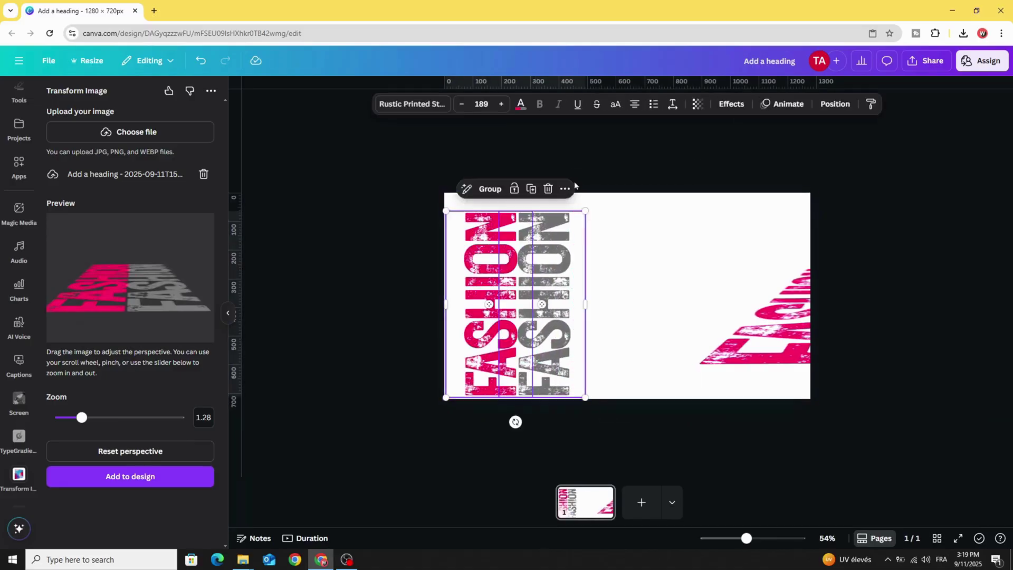
left_click(548, 189)
Resize and position the perspective floor image within the page.
left_click_drag(786, 340, 568, 339)
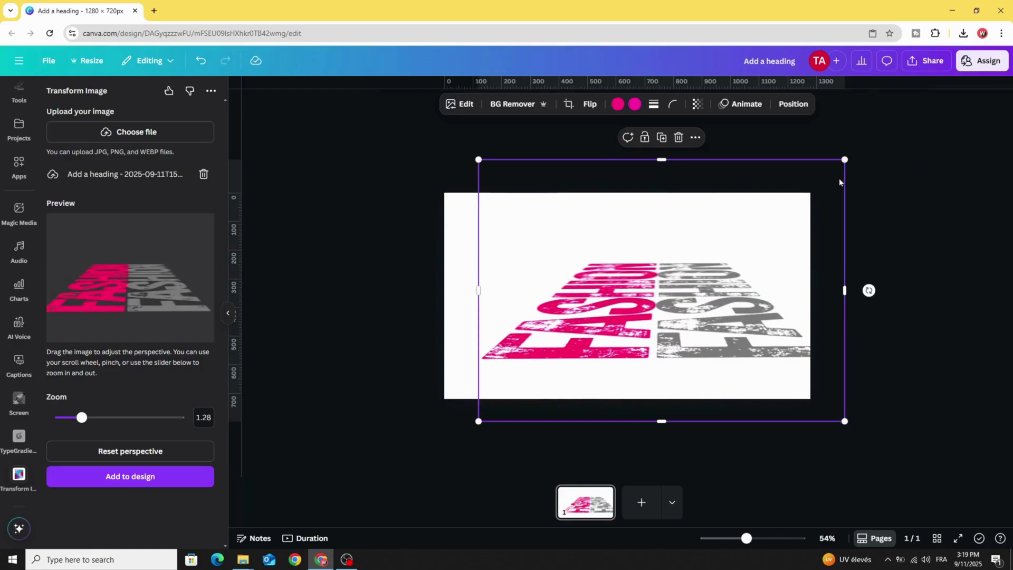
left_click_drag(842, 159, 809, 181)
left_click_drag(644, 301, 633, 308)
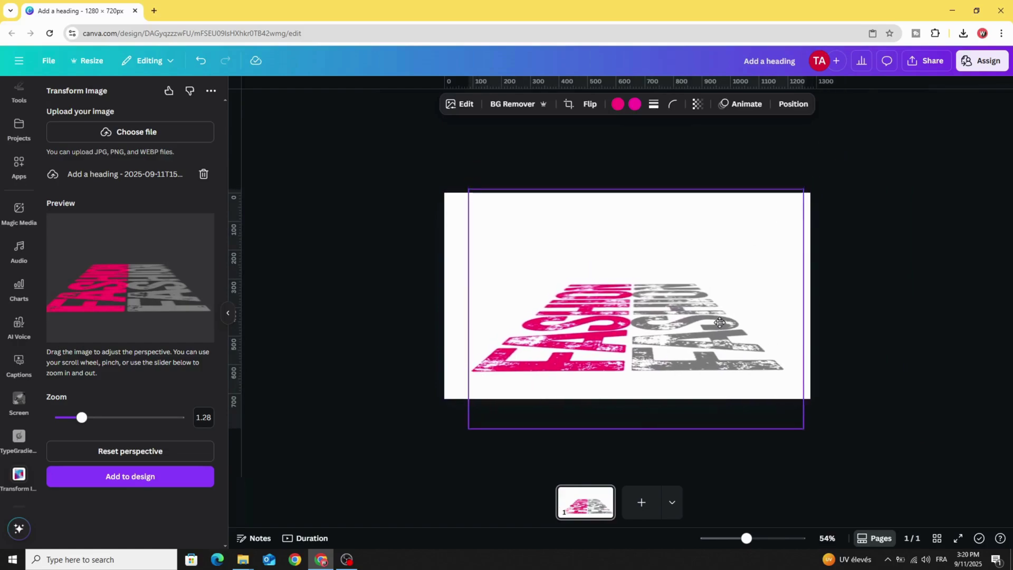
Find and open the Image Blender app.
left_click(19, 163)
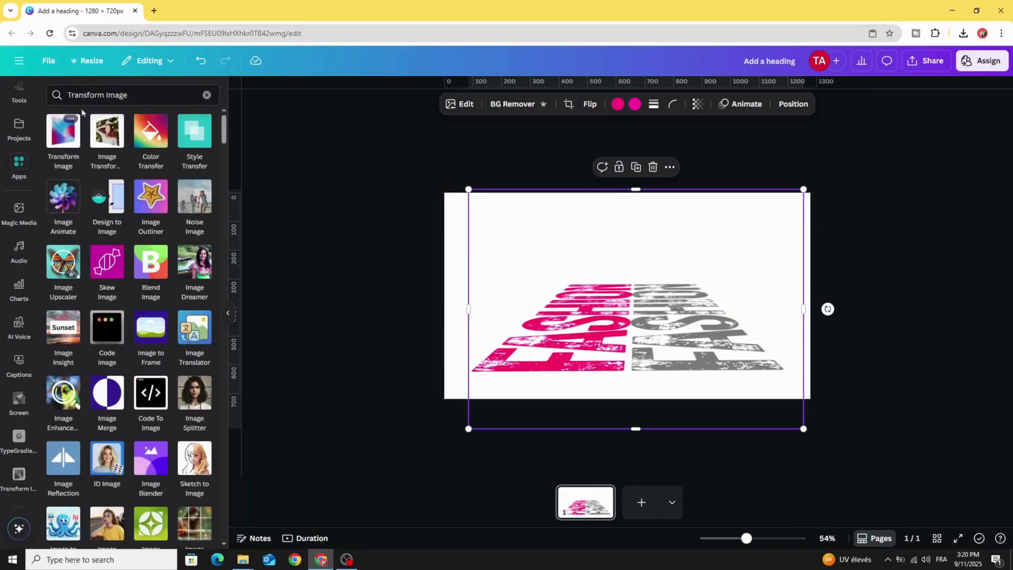
double_click(95, 97)
type("u")
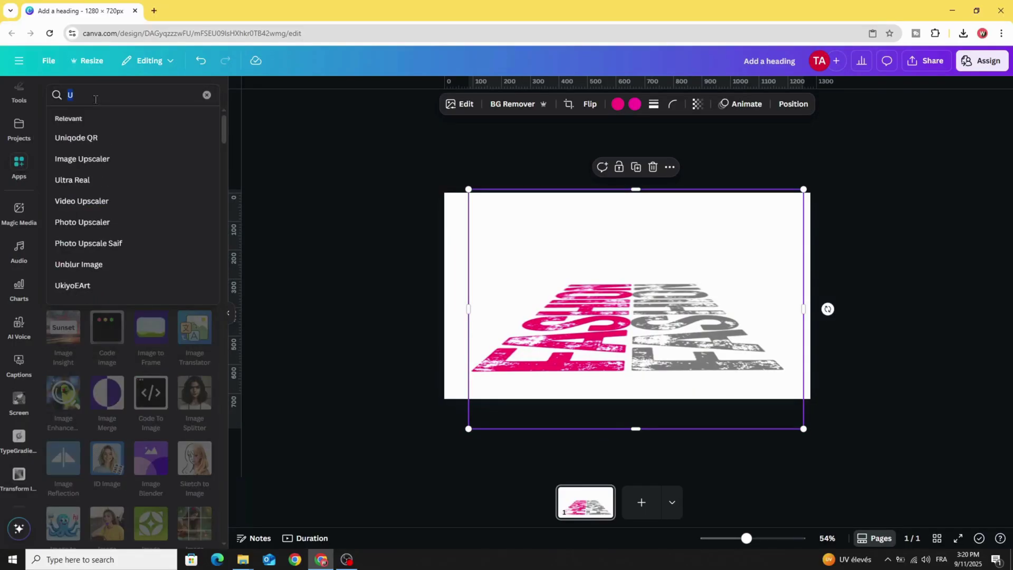
type("IM")
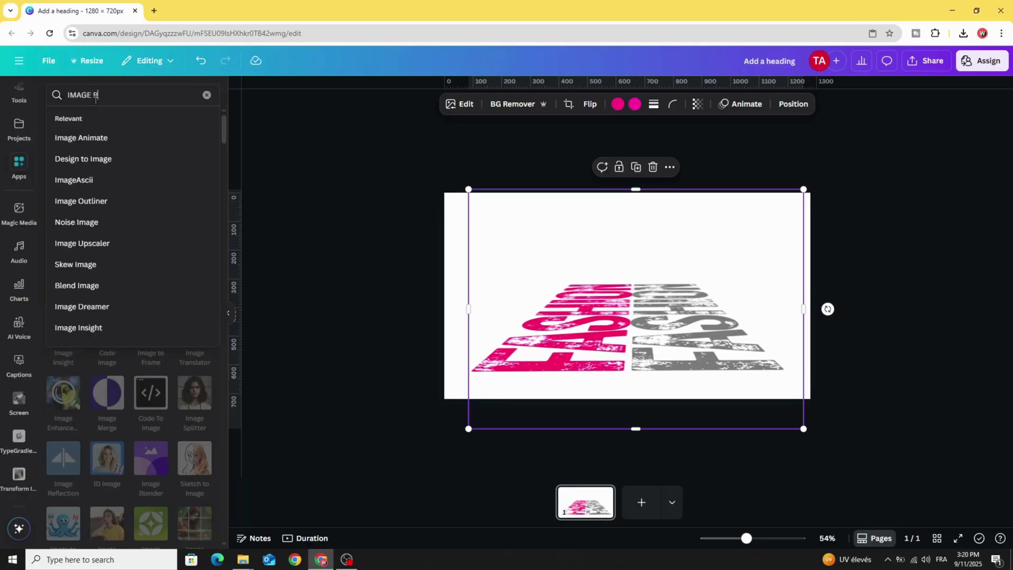
type("AGE B")
left_click(73, 142)
left_click(62, 136)
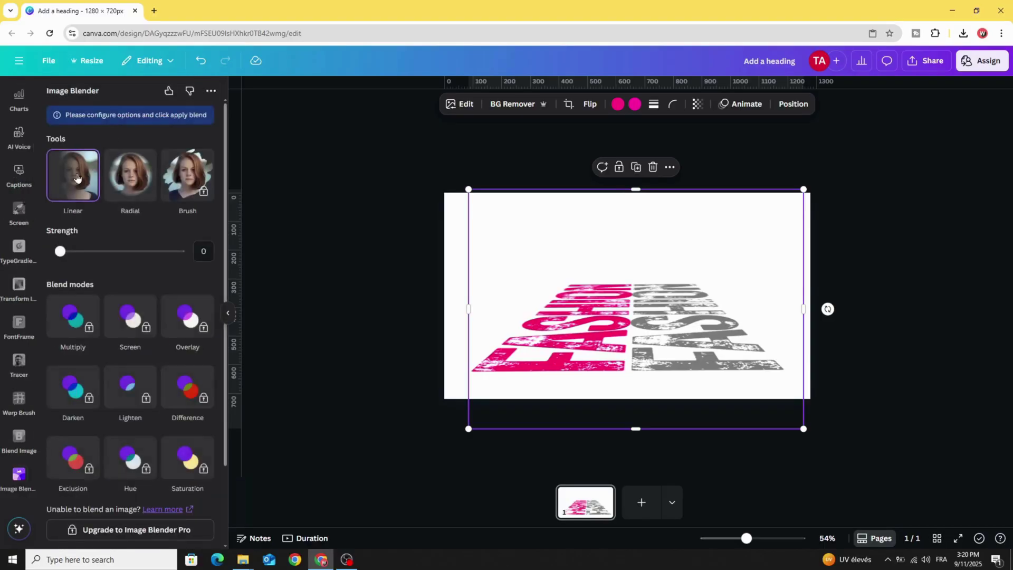
Apply a linear blend fading toward the bottom, strength 0, and save it.
left_click(116, 180)
left_click(78, 159)
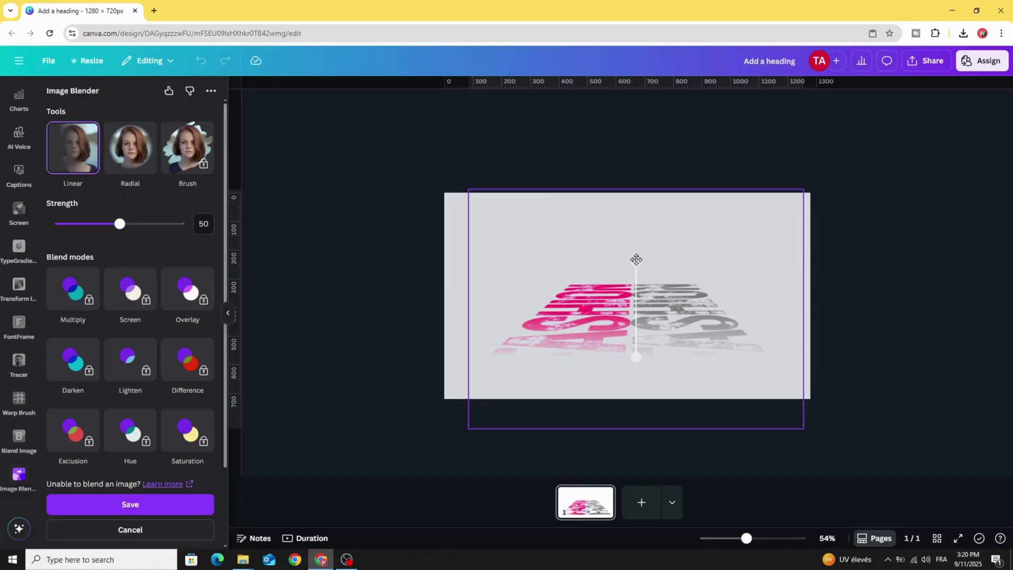
left_click_drag(636, 260, 631, 320)
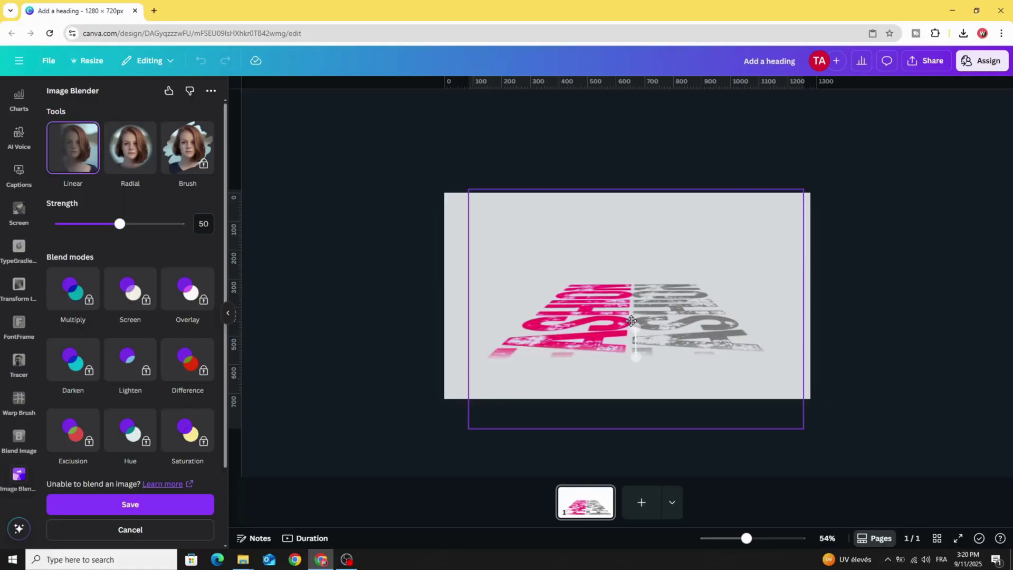
left_click_drag(634, 358, 628, 366)
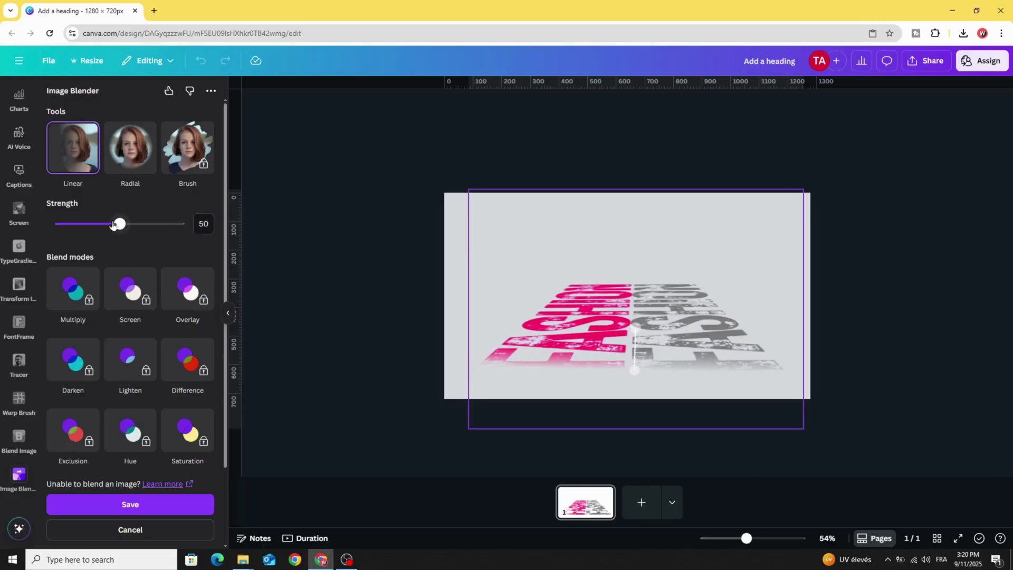
left_click_drag(113, 224, 23, 228)
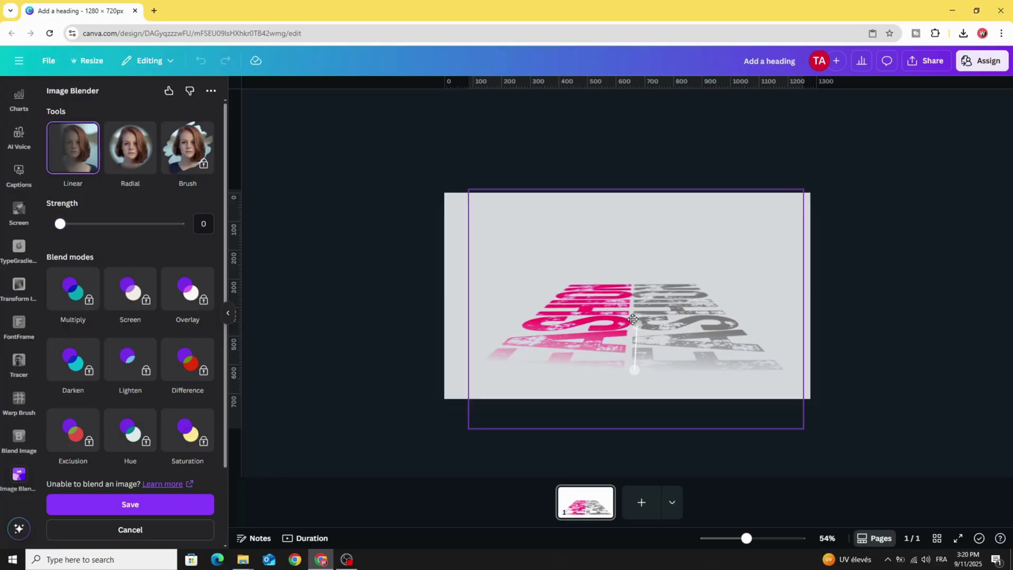
left_click(169, 508)
left_click(633, 319)
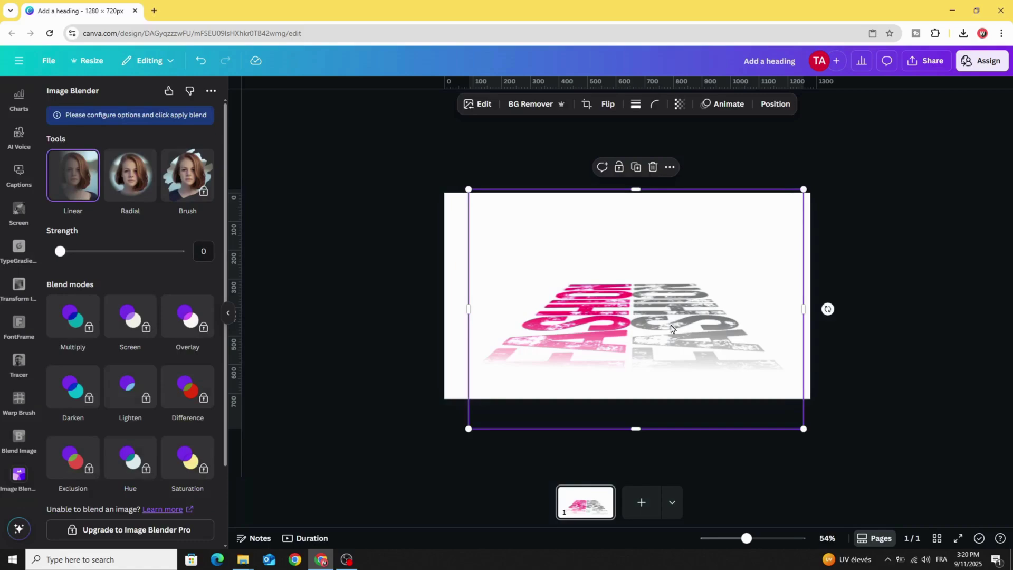
Set the floor image's transparency to 50 and enlarge it slightly.
left_click(680, 104)
left_click(698, 105)
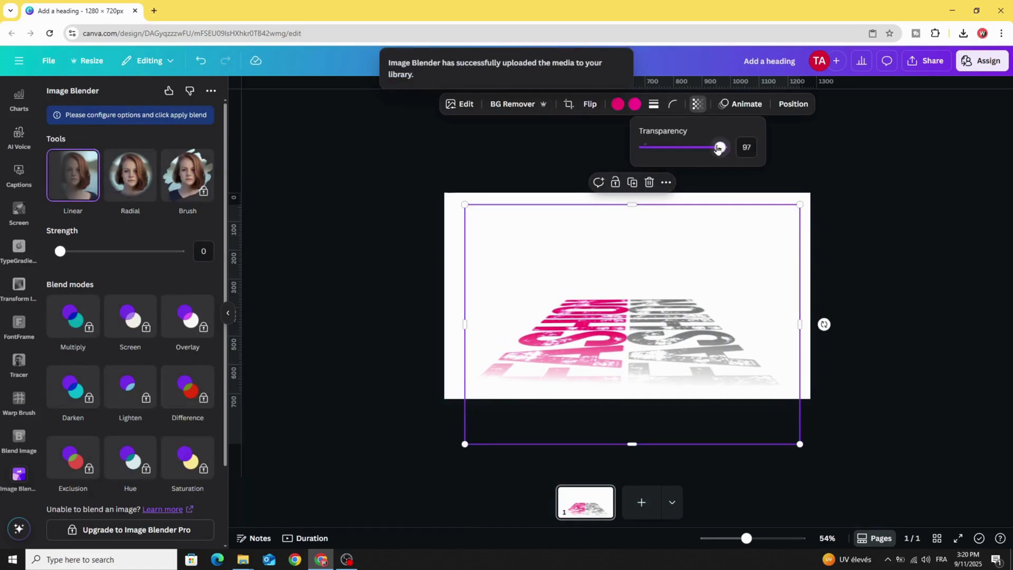
left_click_drag(718, 150, 693, 150)
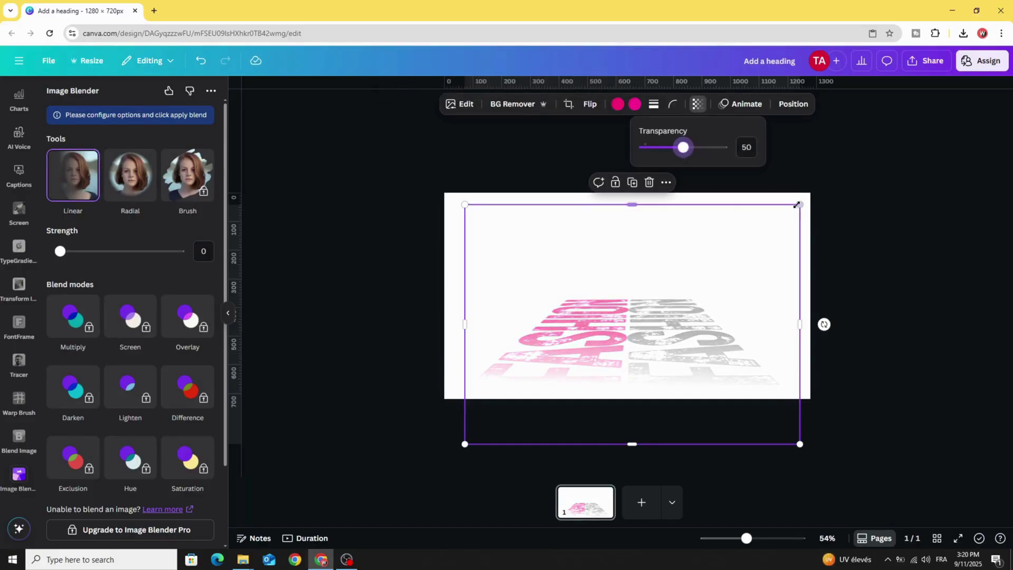
left_click_drag(797, 205, 837, 175)
left_click_drag(709, 322, 690, 330)
Add a square shape from Elements and move it to the left of the page.
scroll(20, 190, "up", 5)
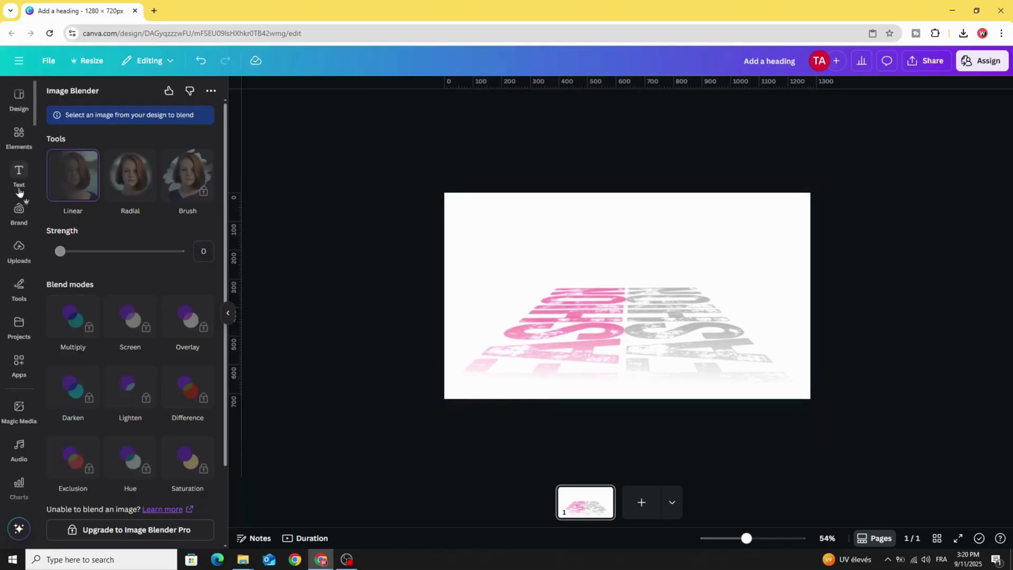
left_click(29, 130)
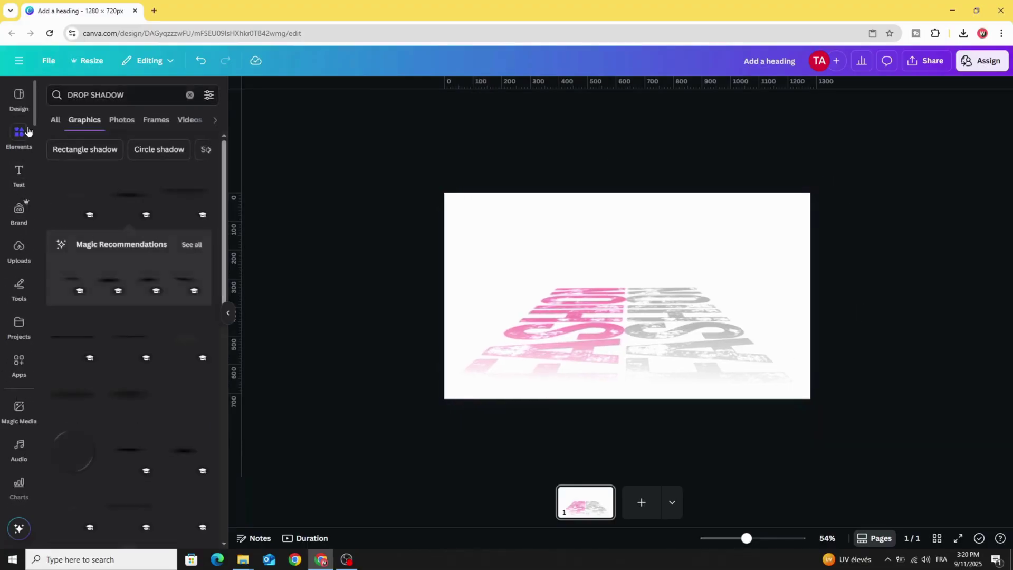
left_click(189, 94)
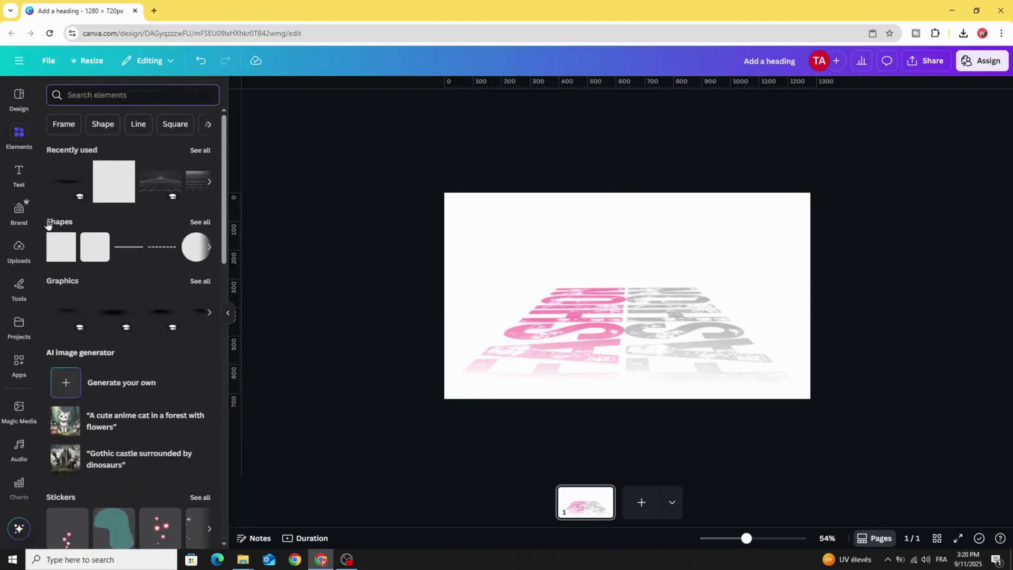
left_click(59, 252)
left_click(445, 264)
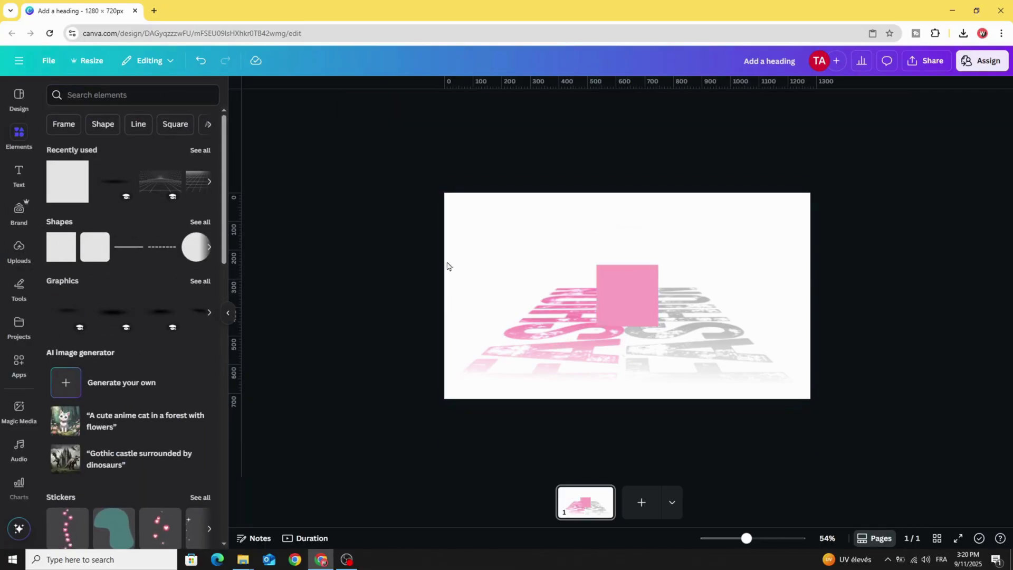
left_click_drag(607, 295, 484, 288)
Fill the square with the hot-pink swatch from Photo colors.
left_click(395, 105)
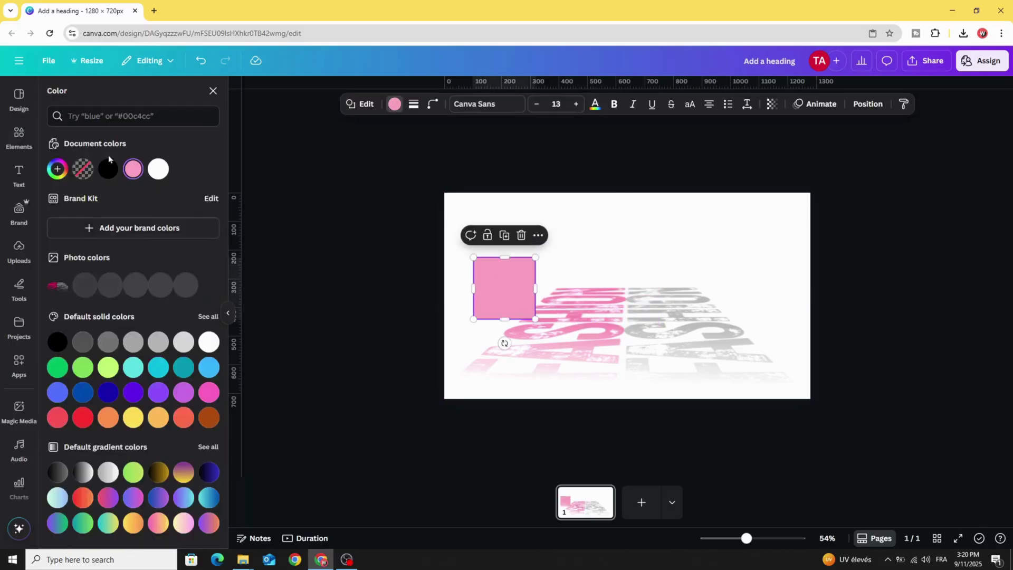
left_click(57, 168)
left_click(198, 154)
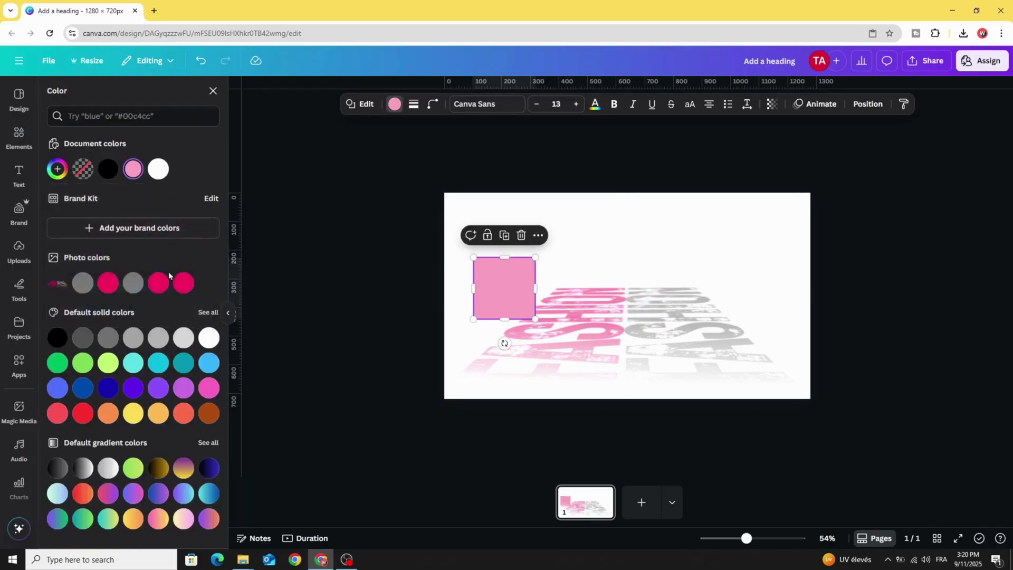
left_click(184, 282)
left_click(378, 255)
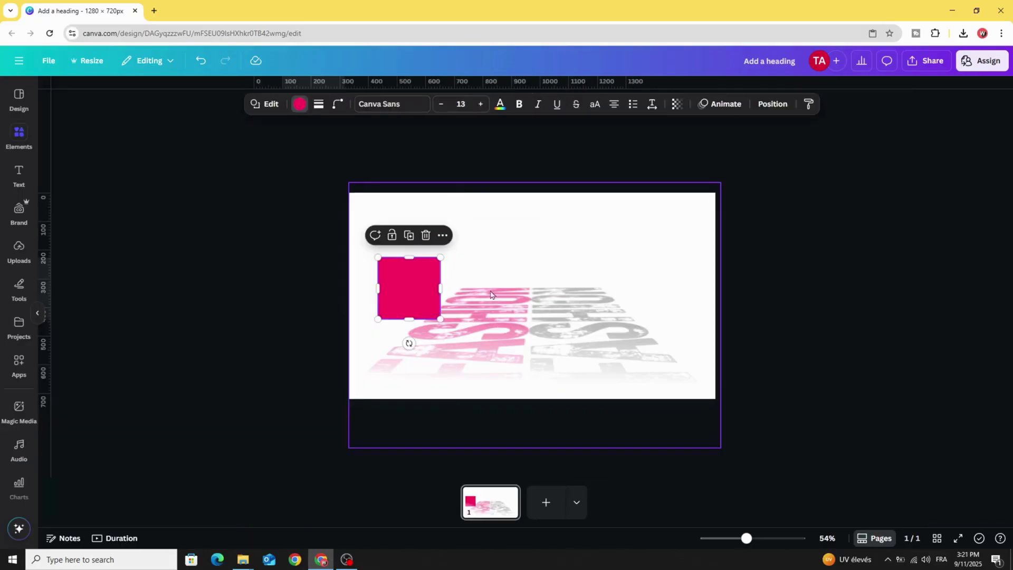
Stretch and rotate the pink square into a large tilted diamond.
left_click_drag(524, 290, 420, 361)
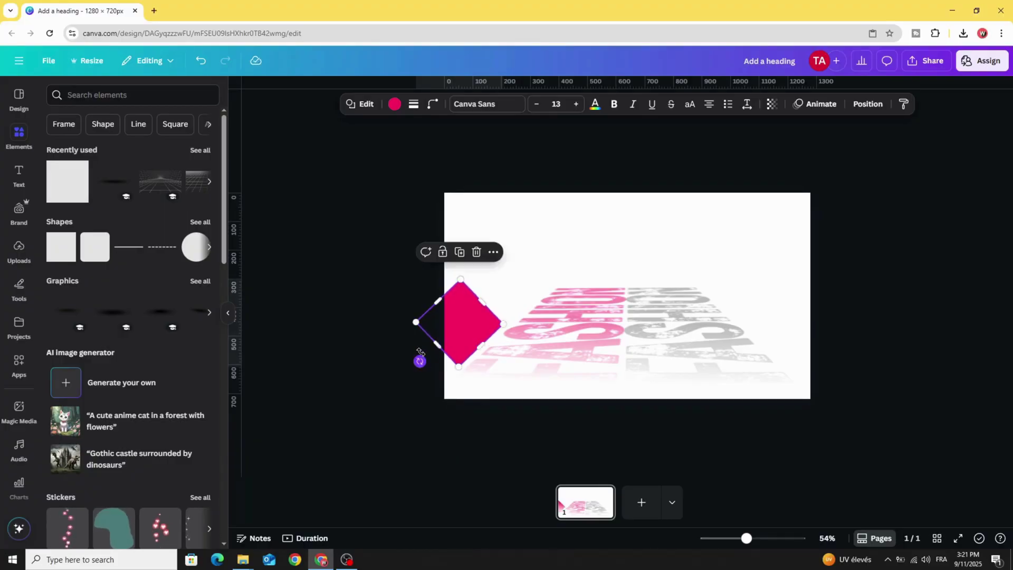
left_click_drag(481, 302, 532, 256)
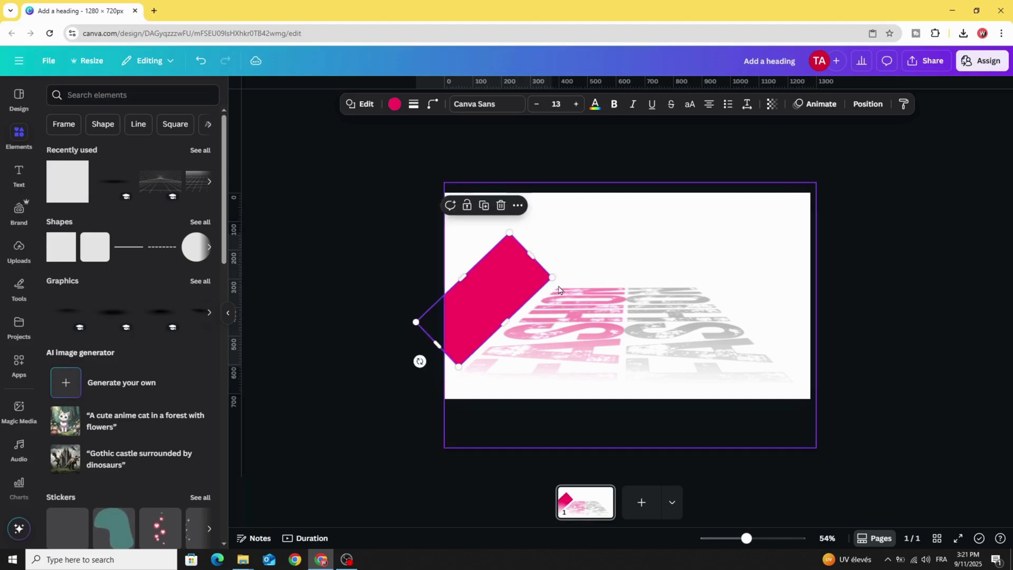
left_click_drag(420, 361, 384, 394)
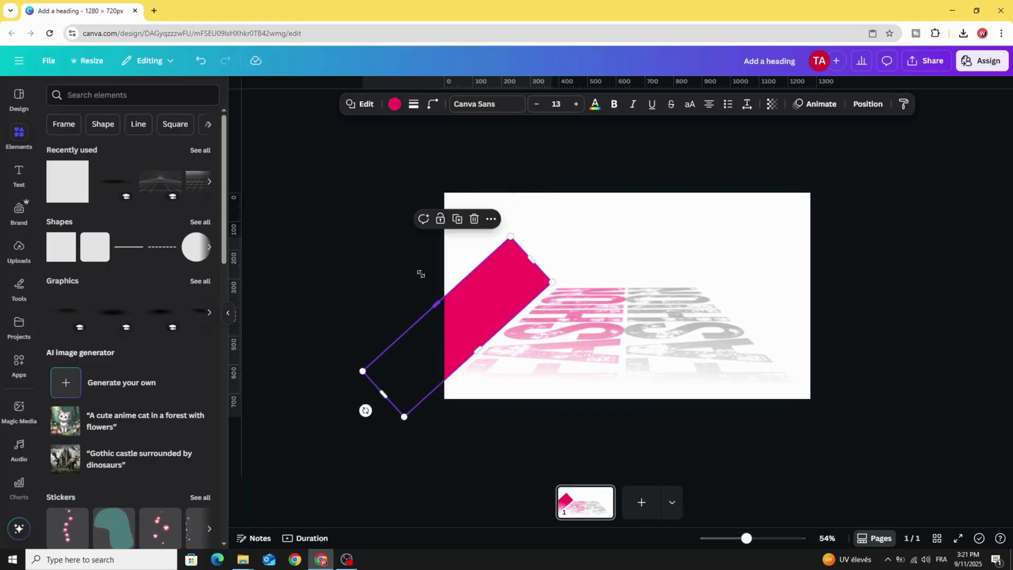
left_click_drag(436, 304, 358, 204)
Move the diamond to the page's right edge, rotated to 45°.
left_click_drag(391, 314, 810, 313)
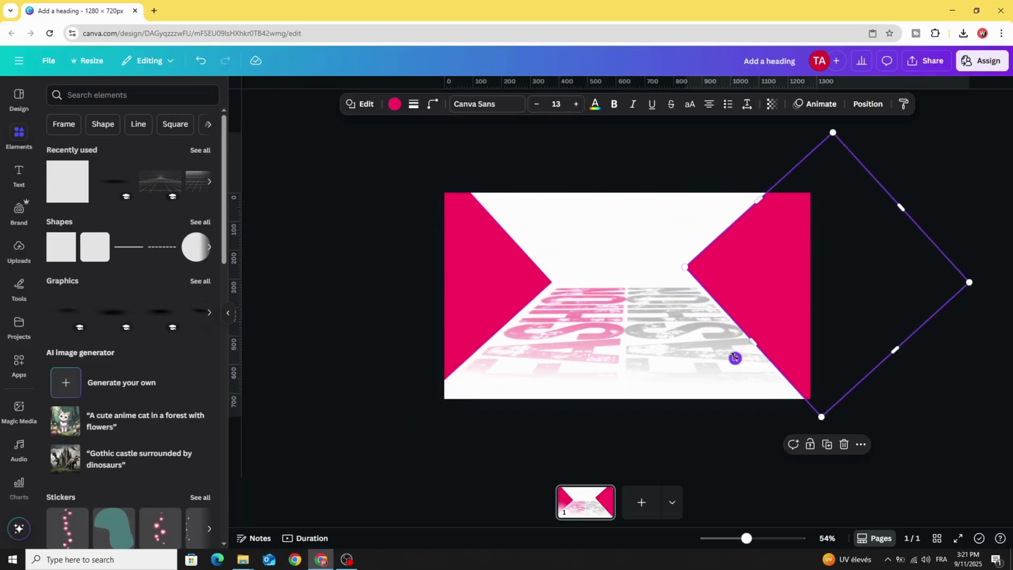
left_click_drag(735, 357, 736, 360)
left_click_drag(771, 297, 780, 303)
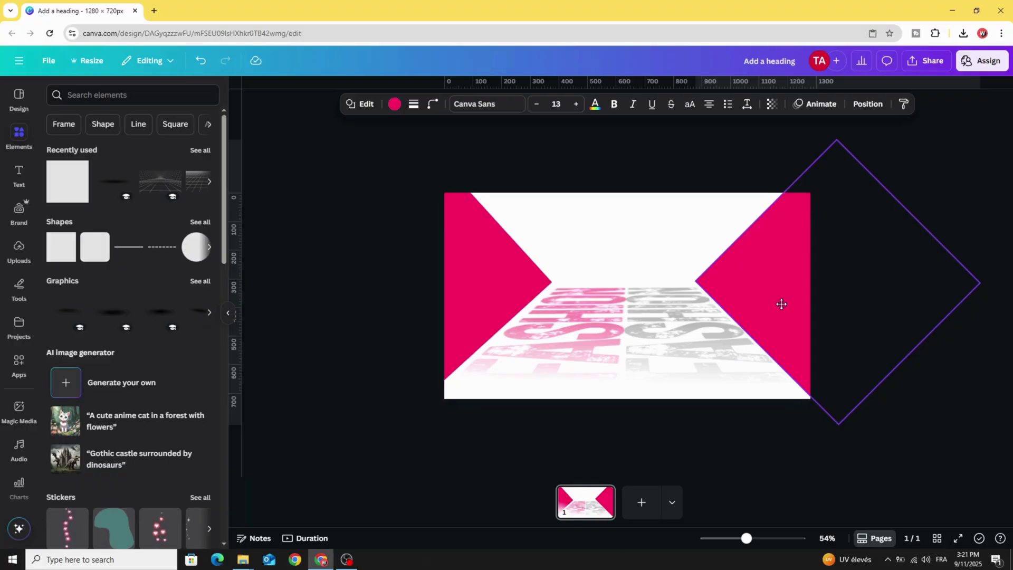
Add a pink square and stretch it over the upper-left corner.
left_click(54, 257)
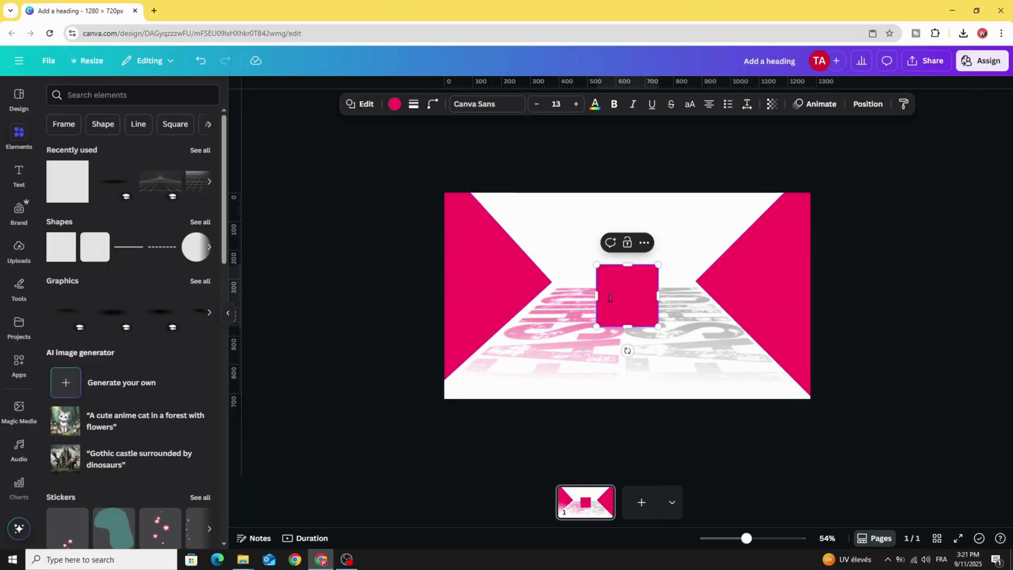
left_click_drag(609, 297, 514, 254)
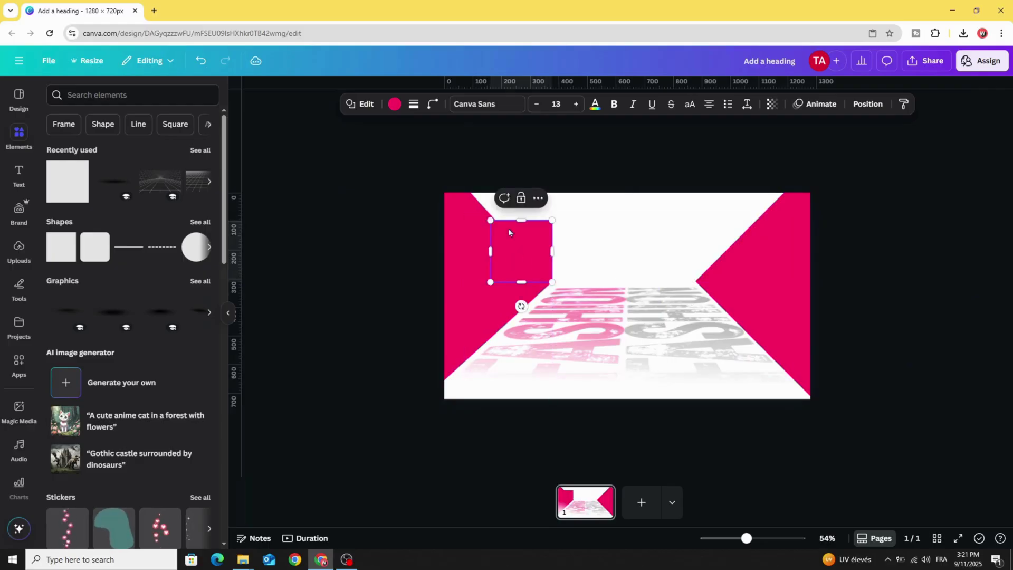
left_click_drag(510, 197, 510, 182)
left_click_drag(491, 227, 445, 231)
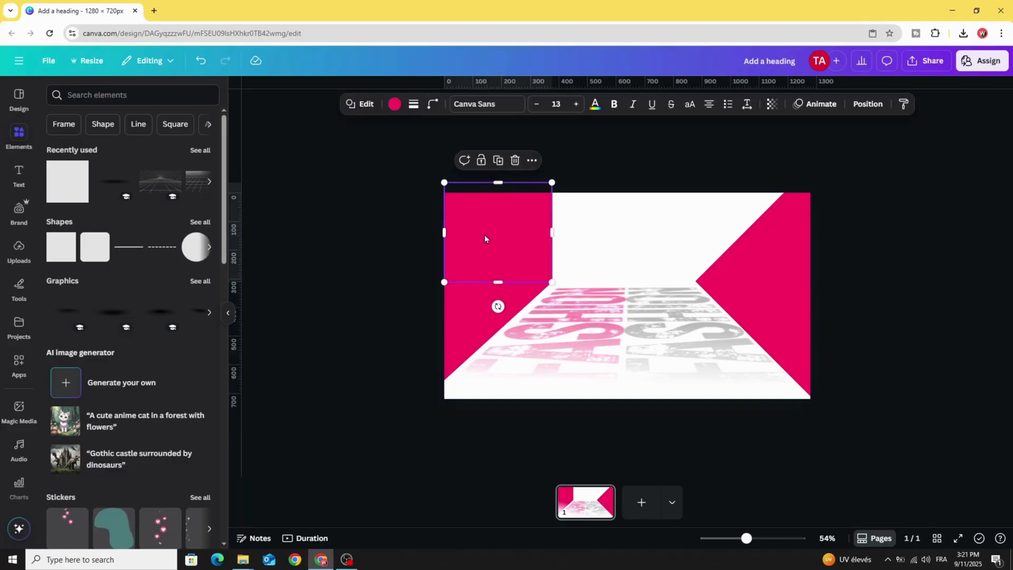
Duplicate the pink rectangle into the upper-right corner.
left_click(499, 160)
left_click_drag(494, 235, 739, 229)
left_click(392, 256)
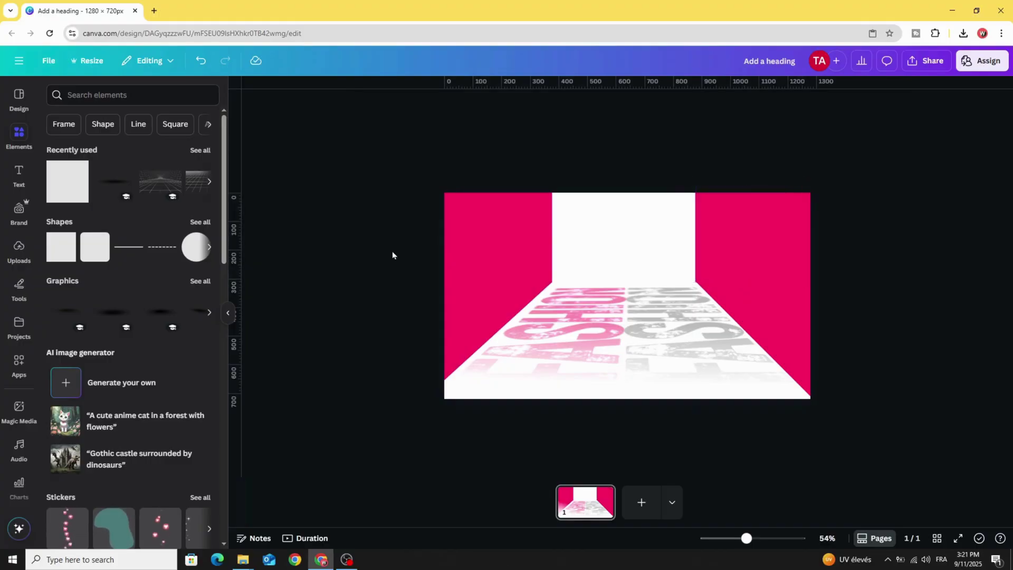
Add the uploaded seated-person photo to the page and remove its grey background with BG Remover.
left_click(7, 260)
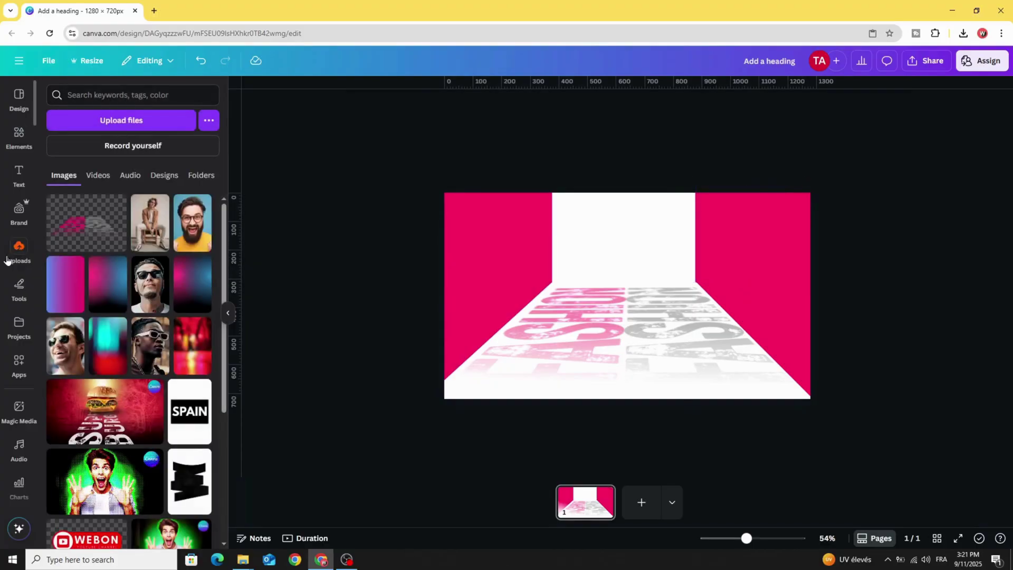
left_click(139, 231)
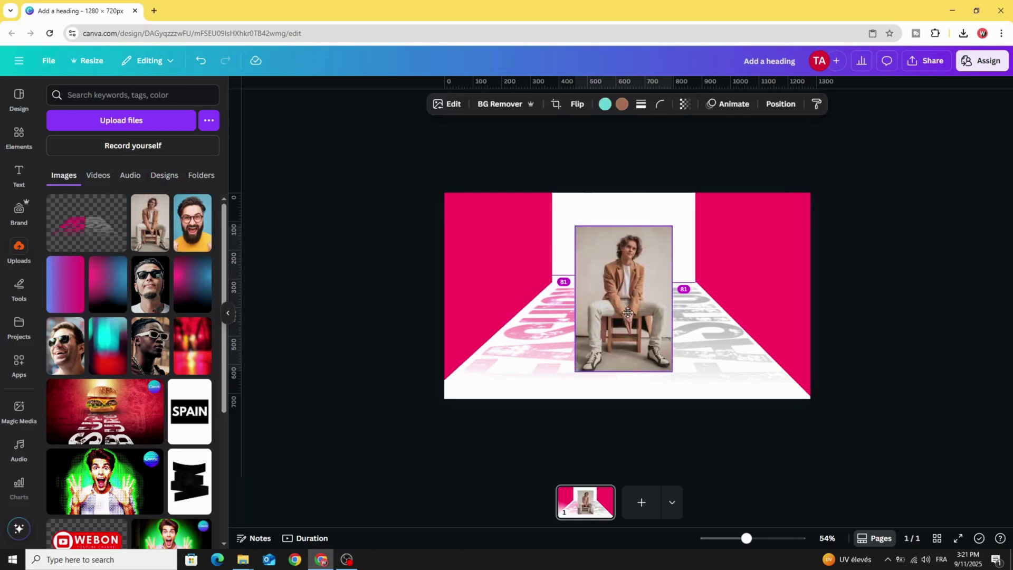
left_click(502, 104)
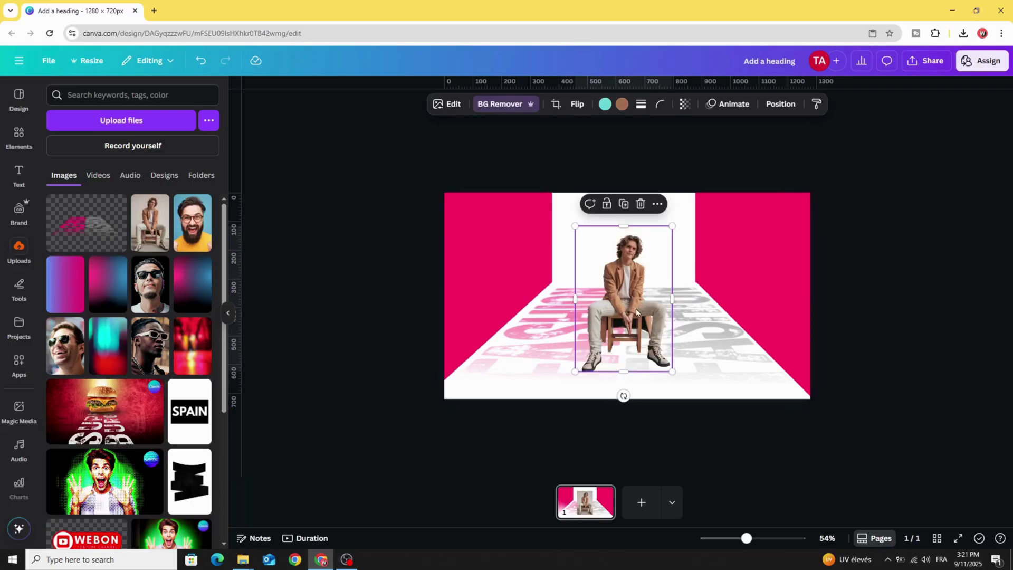
Shrink the cut-out model and centre him on the FASHION floor.
left_click_drag(635, 310, 635, 323)
left_click_drag(673, 240, 657, 264)
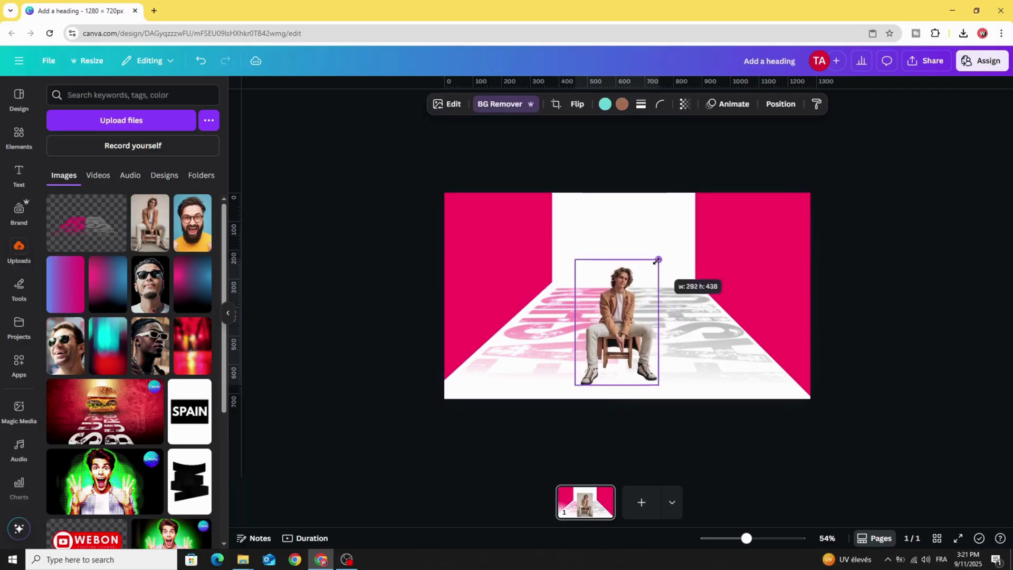
left_click_drag(638, 325, 644, 319)
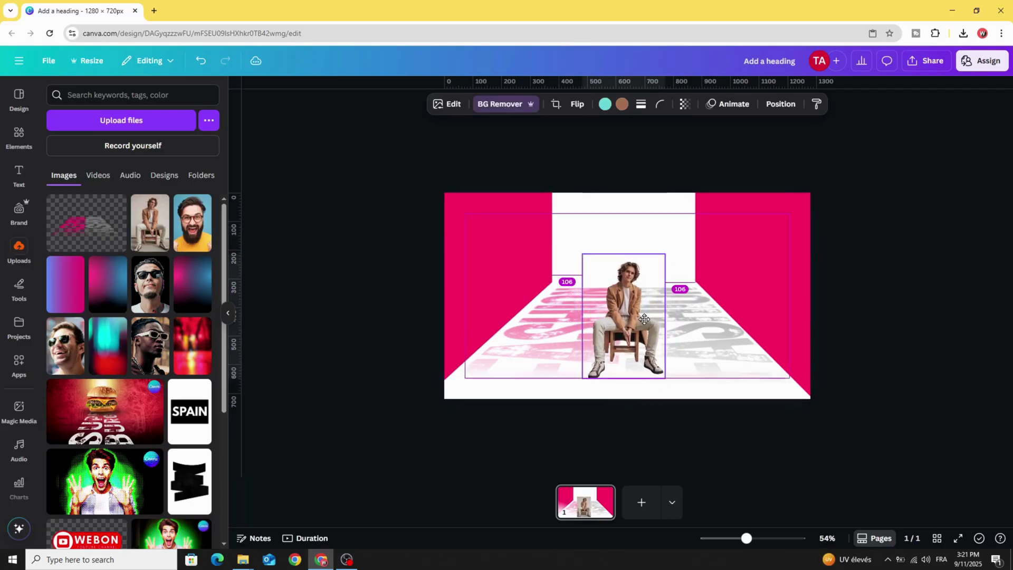
Add a DROP SHADOW graphic, shrink it to 726 by 112, and place it under the model's chair.
left_click(19, 136)
left_click(84, 94)
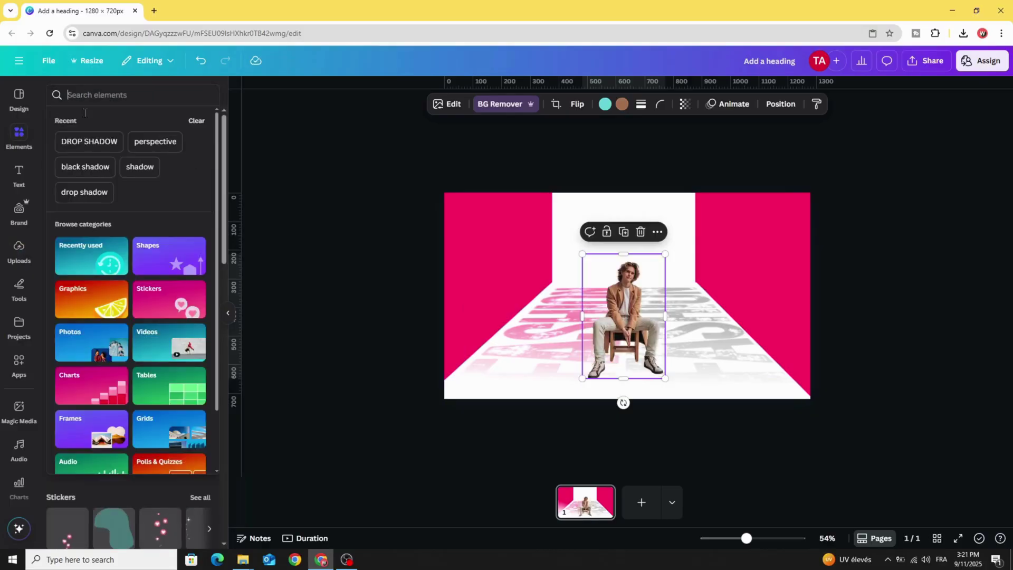
left_click(87, 141)
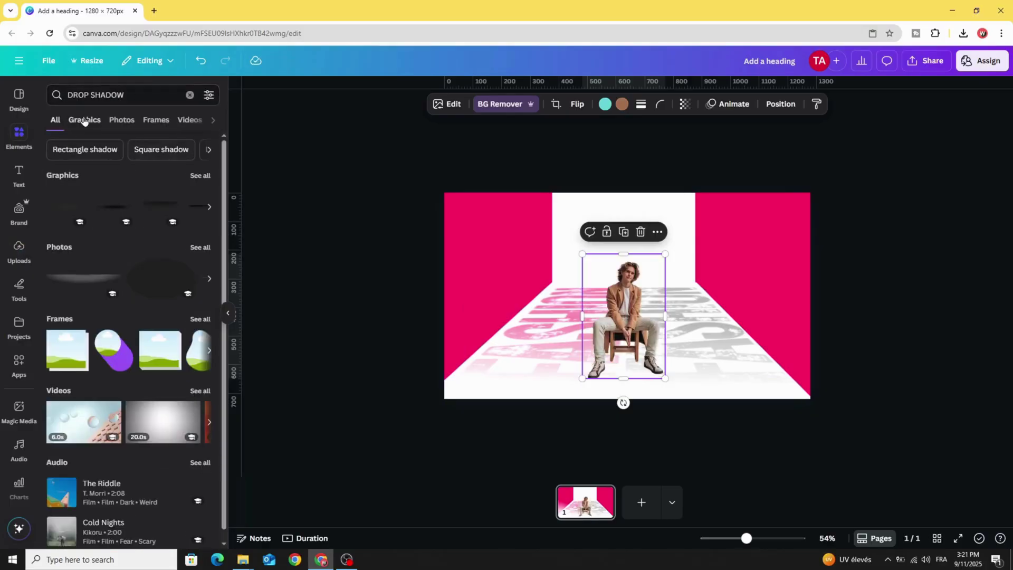
left_click(84, 120)
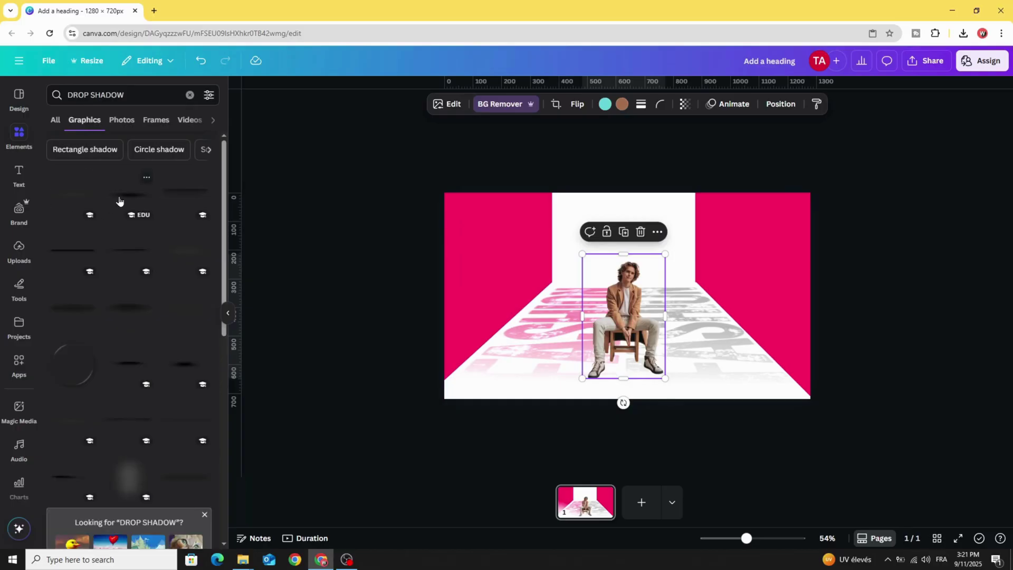
left_click(127, 195)
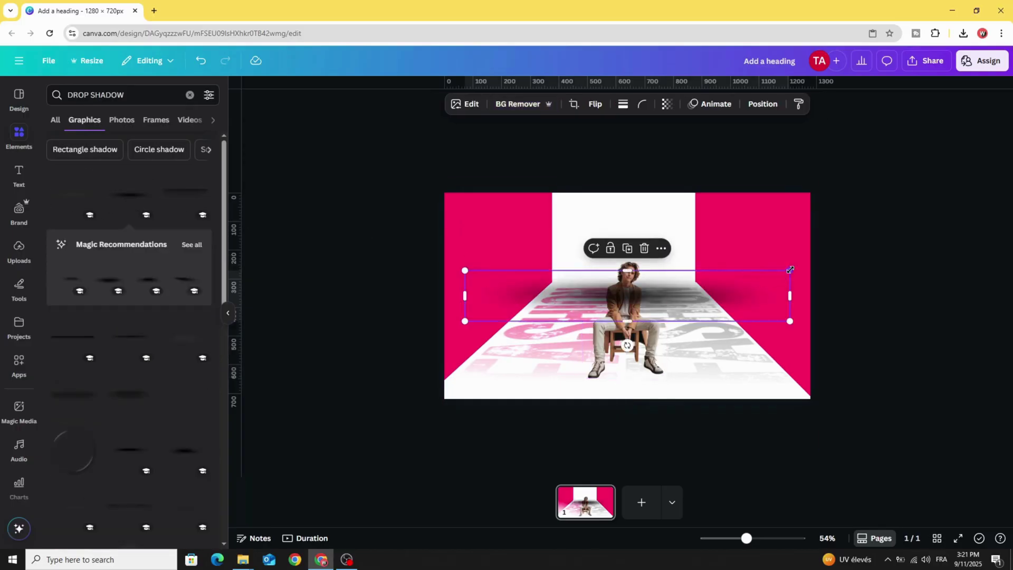
left_click_drag(789, 269, 670, 301)
left_click_drag(566, 324, 614, 359)
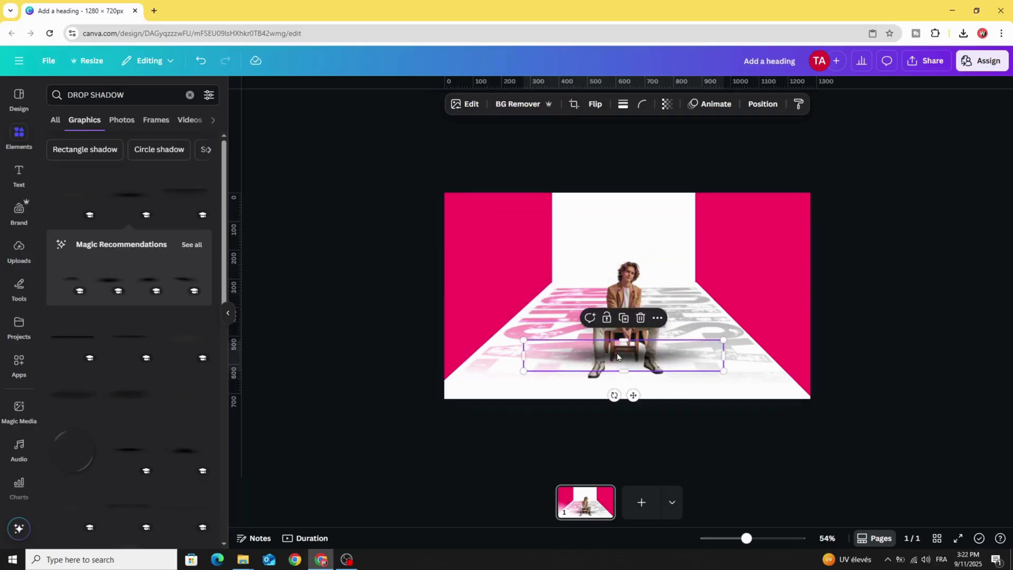
In the layers list, move the shadow graphic one layer below the seated model.
right_click(615, 356)
mouse_move(687, 325)
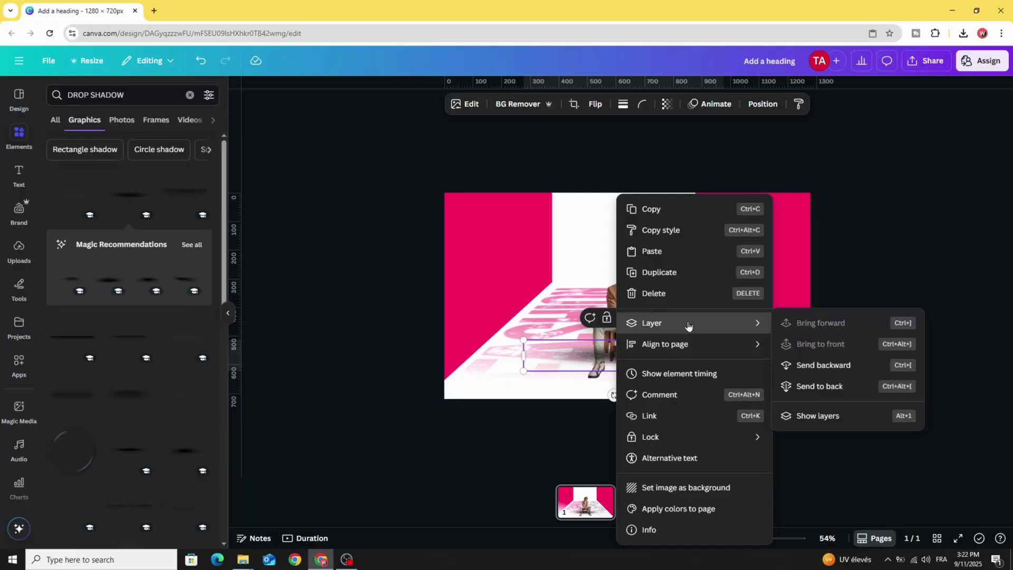
left_click(812, 416)
left_click_drag(139, 191, 138, 219)
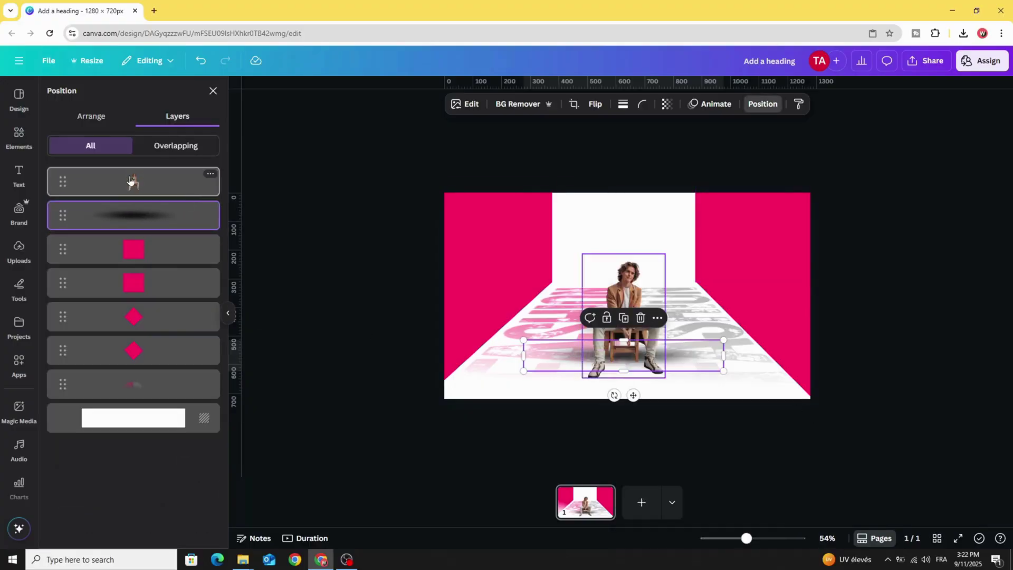
left_click(341, 272)
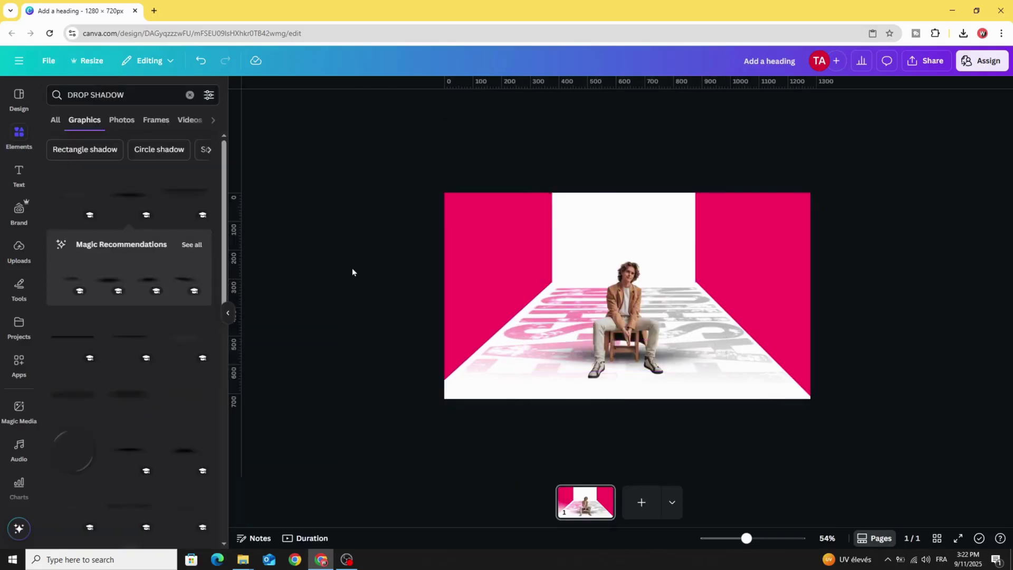